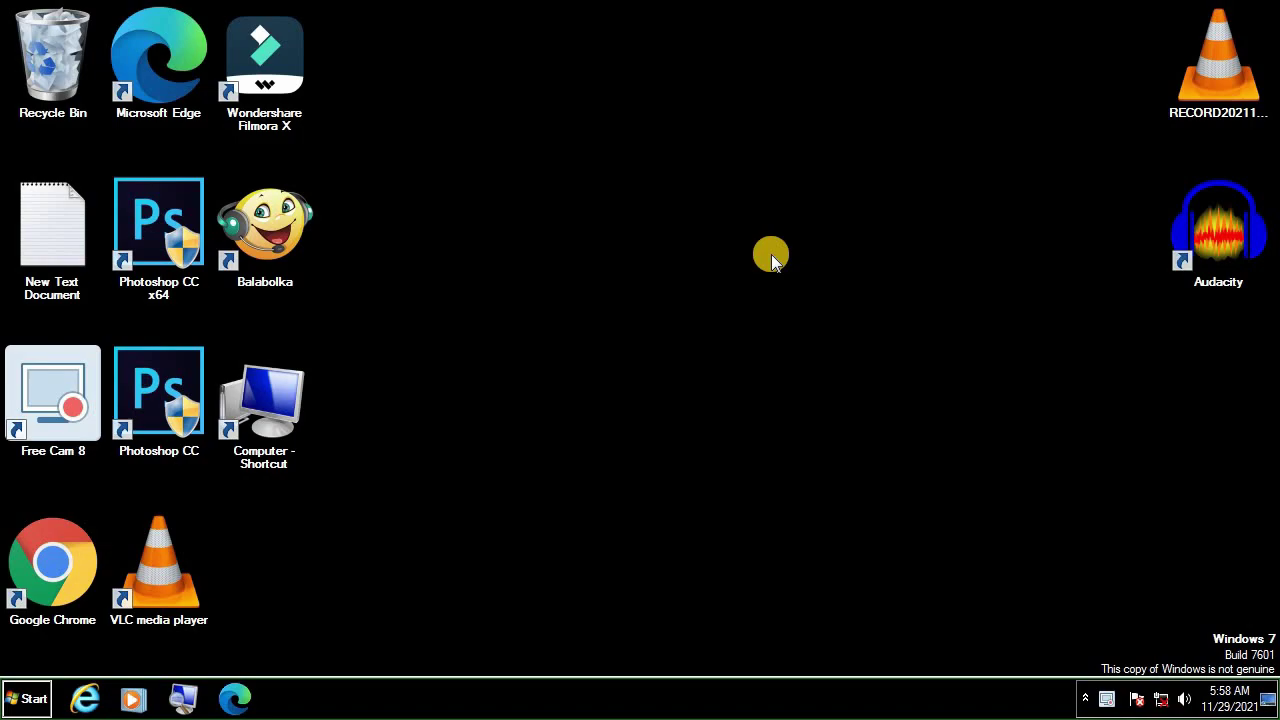
right_click(537, 157)
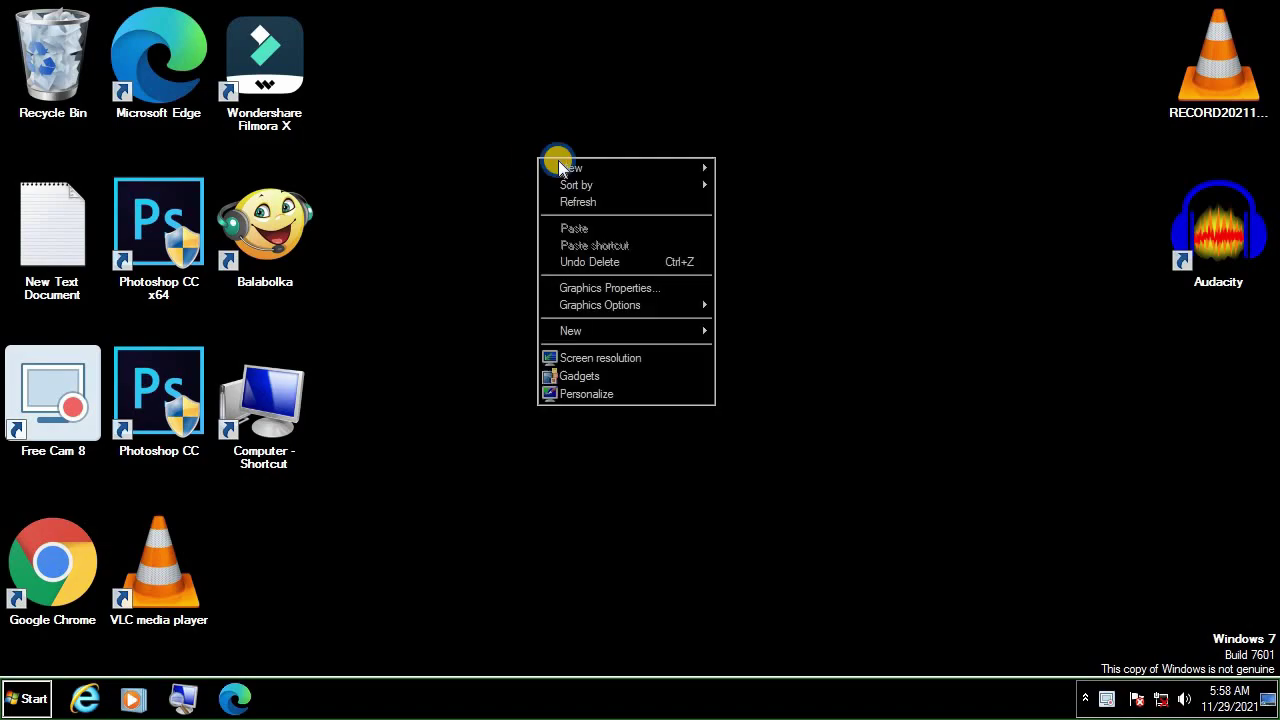
left_click(578, 203)
right_click(574, 149)
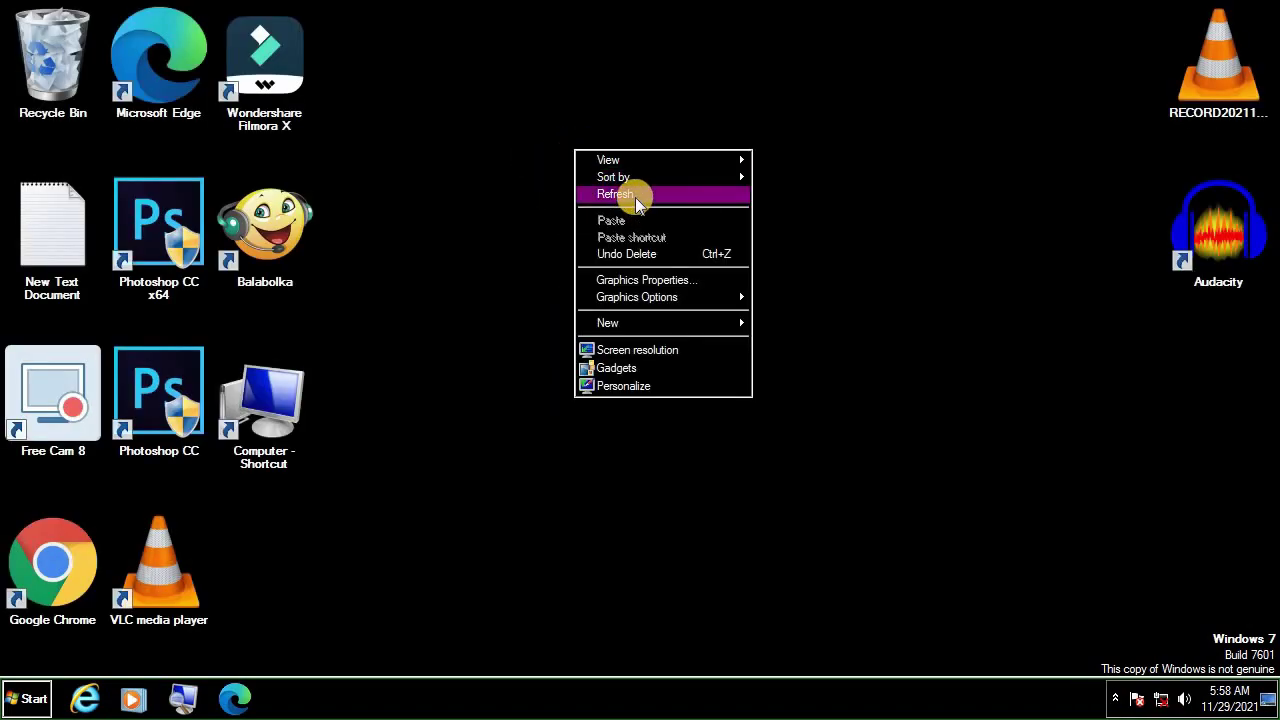
left_click(635, 196)
right_click(605, 173)
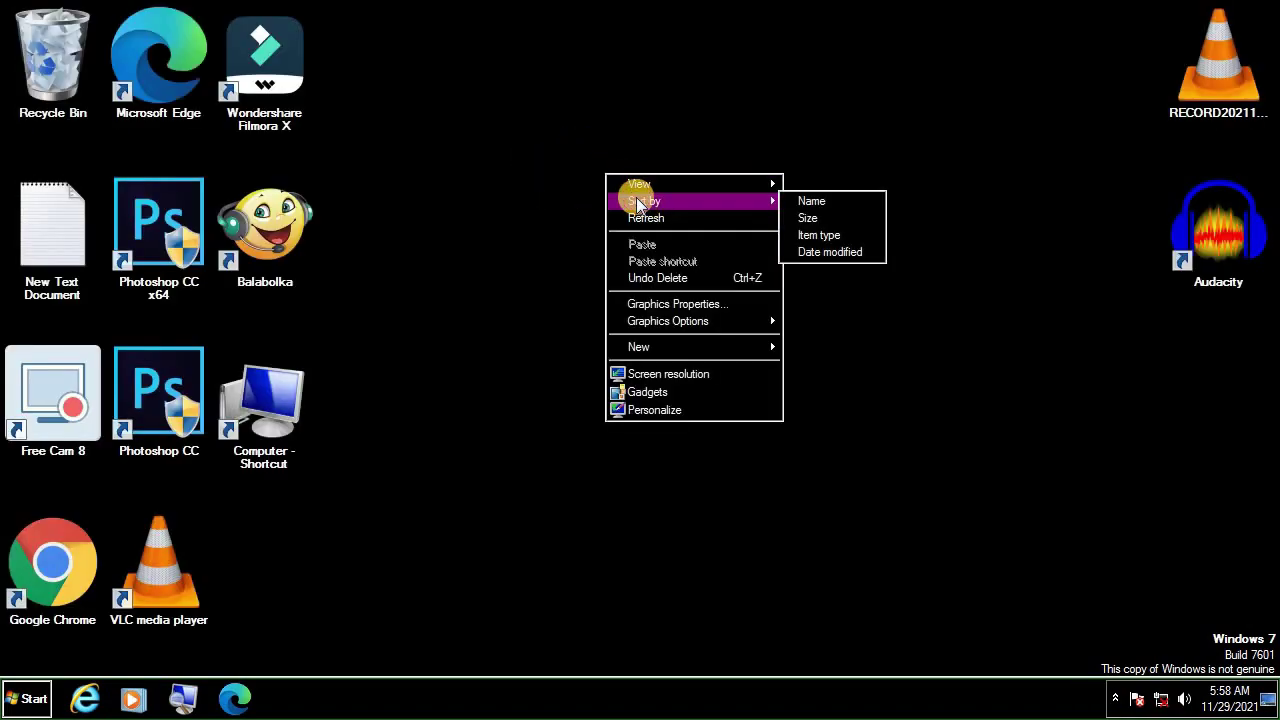
left_click(648, 218)
right_click(572, 112)
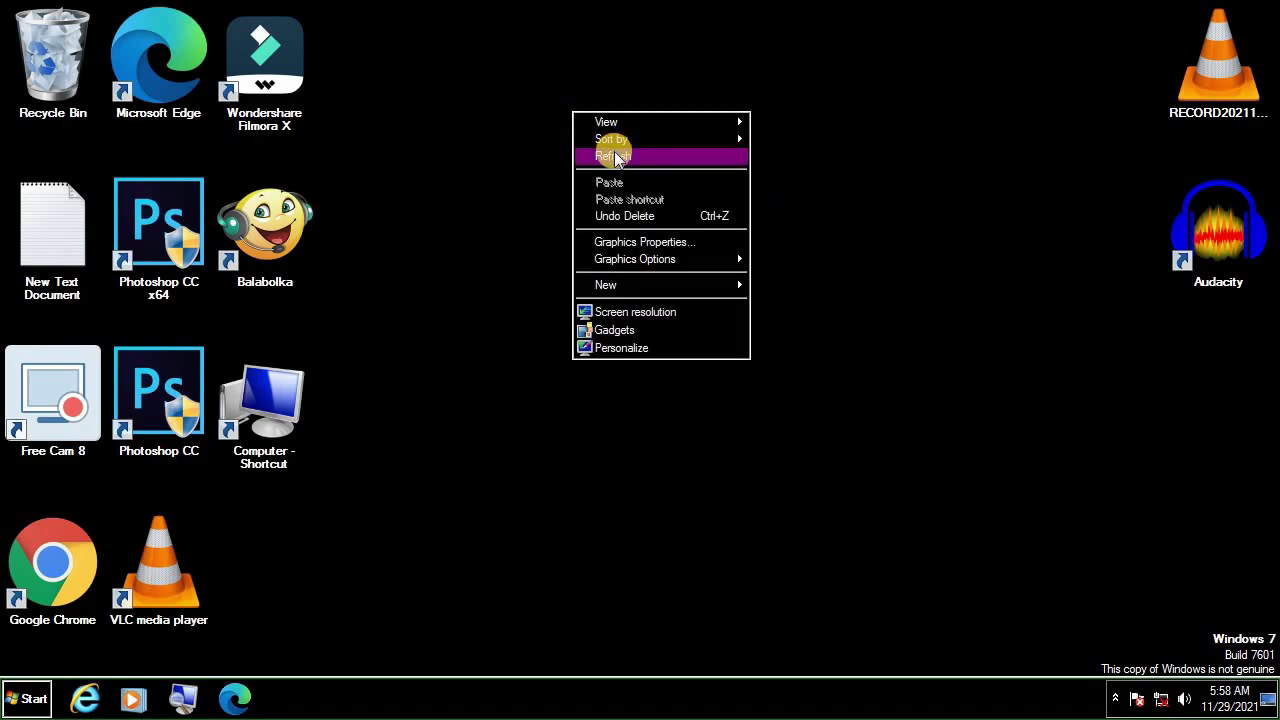
left_click(614, 155)
right_click(596, 141)
left_click(656, 184)
right_click(593, 136)
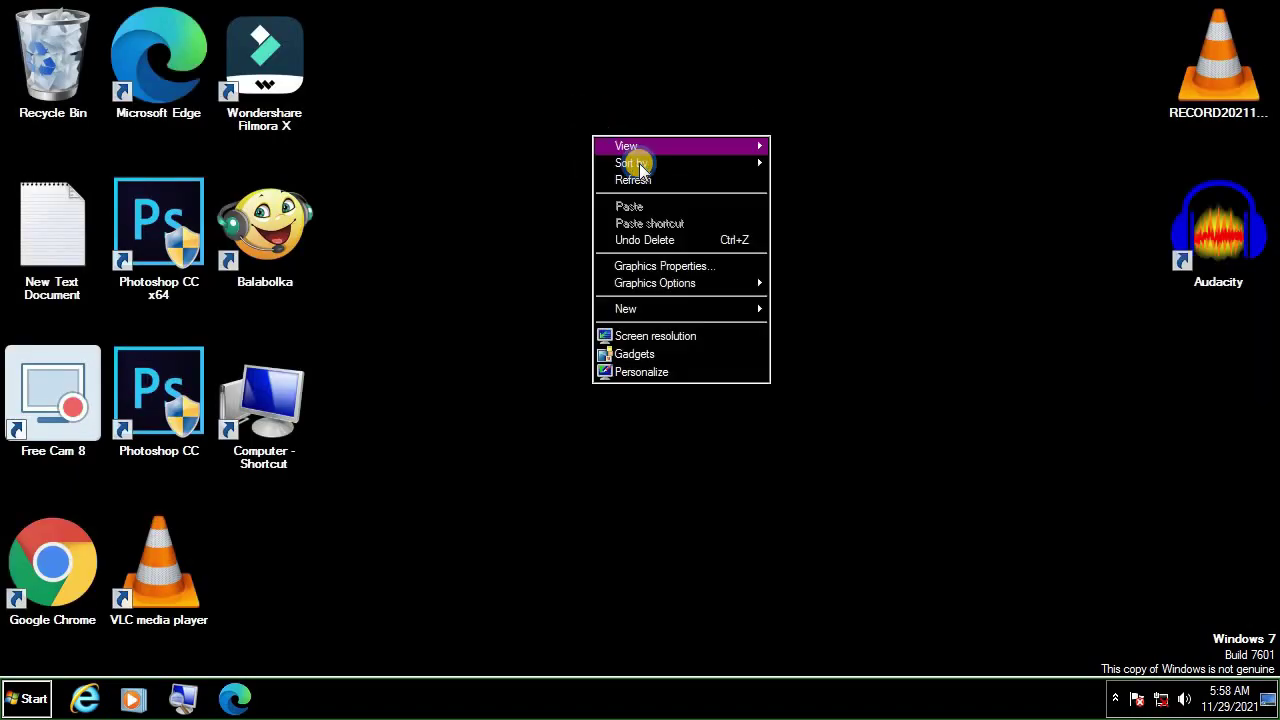
left_click(680, 186)
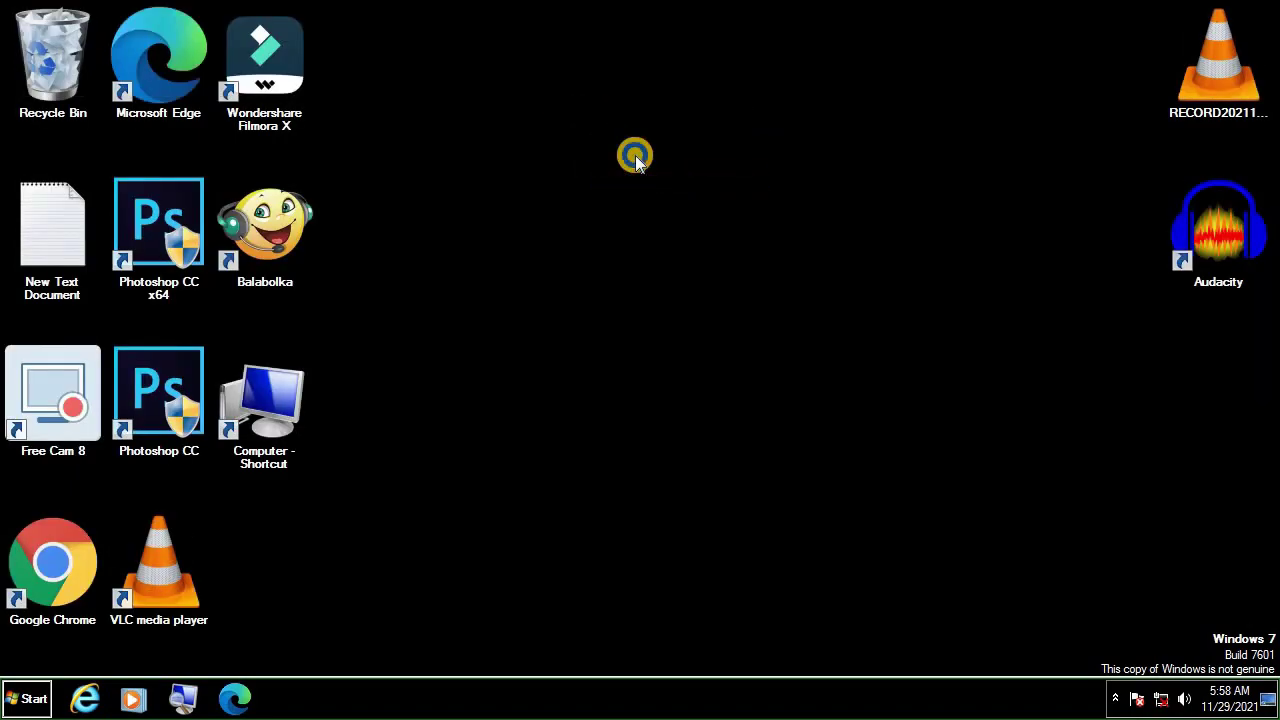
right_click(637, 157)
left_click(706, 202)
right_click(604, 124)
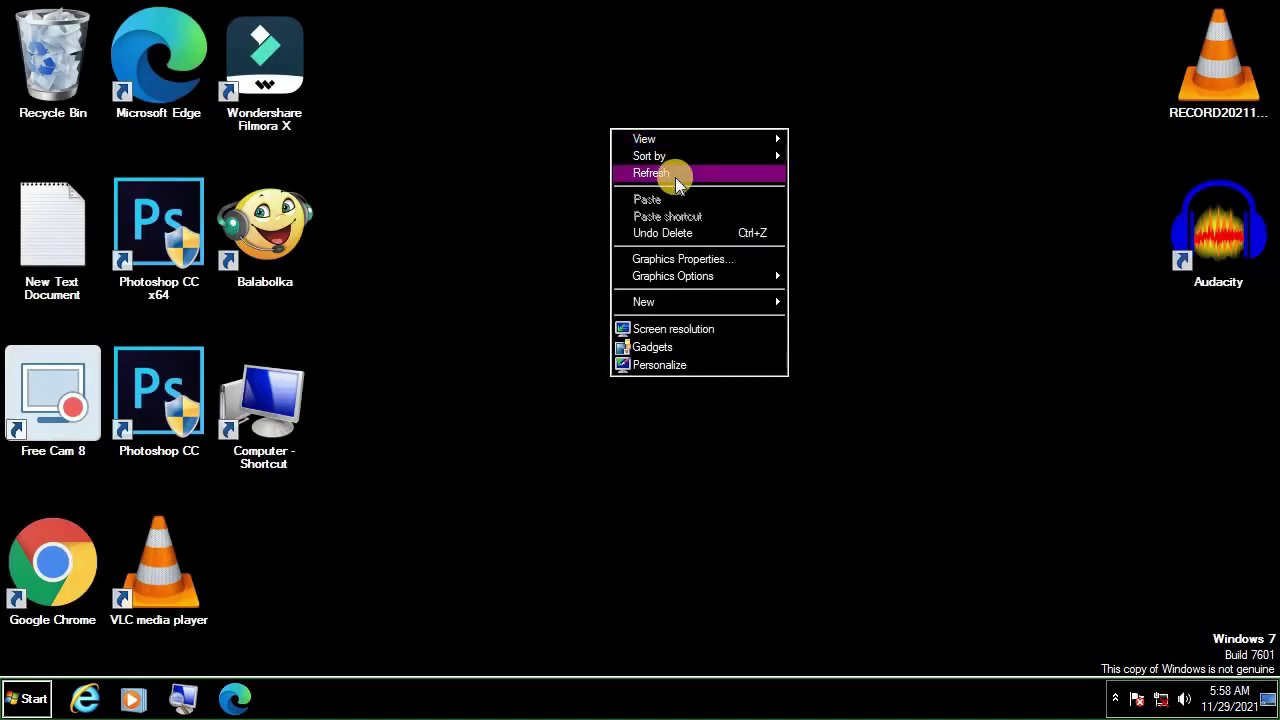
left_click(677, 180)
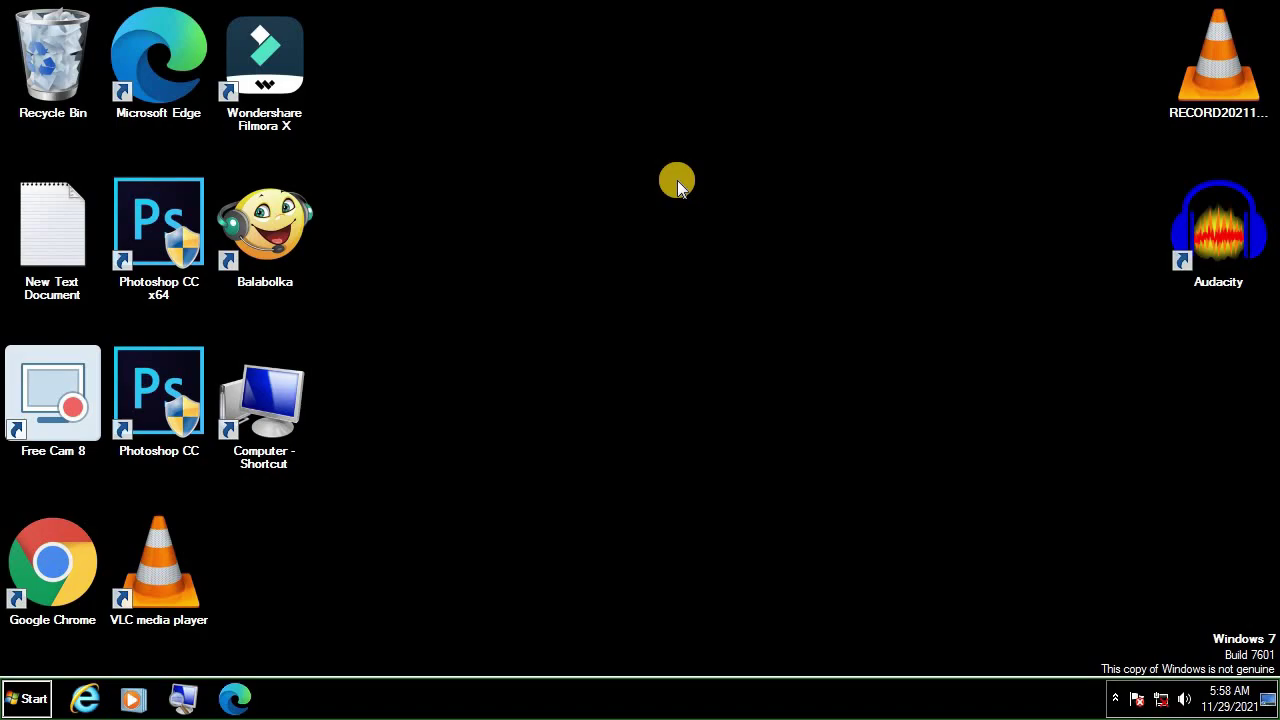
Step: Launch Audacity and dismiss its welcome message
double_click(1218, 228)
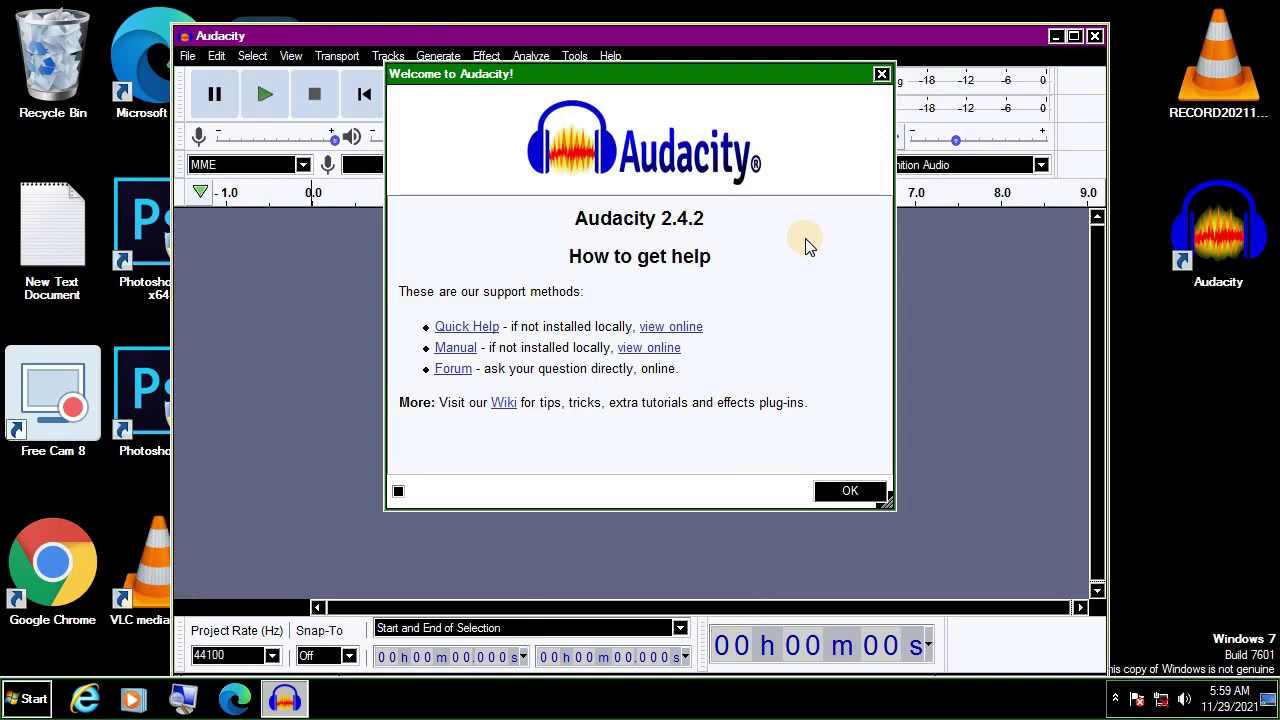
left_click(841, 492)
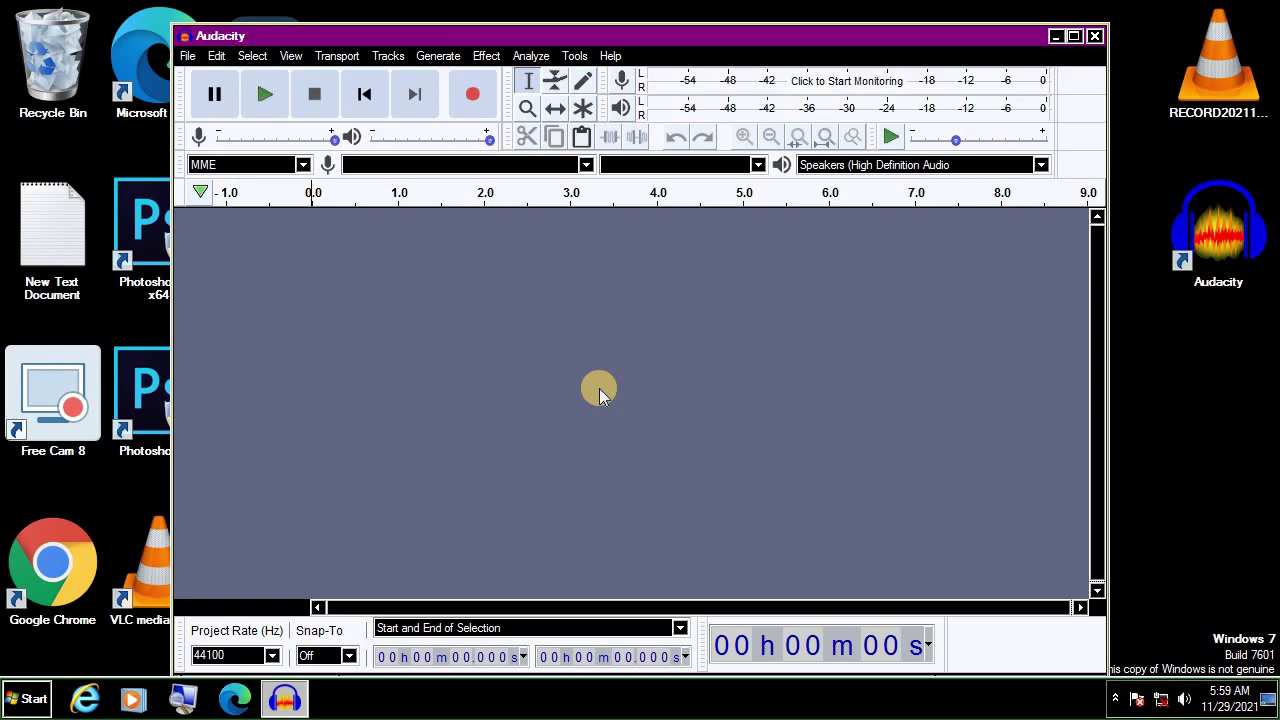
left_click(185, 57)
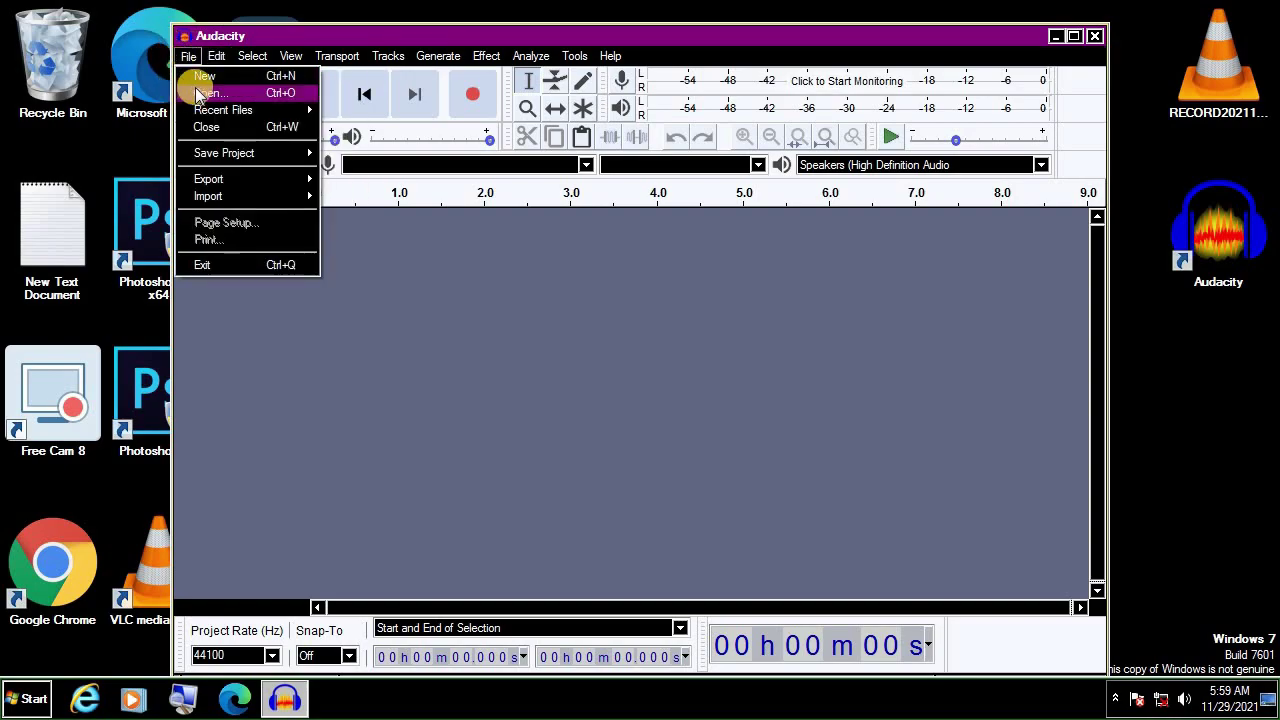
left_click(190, 88)
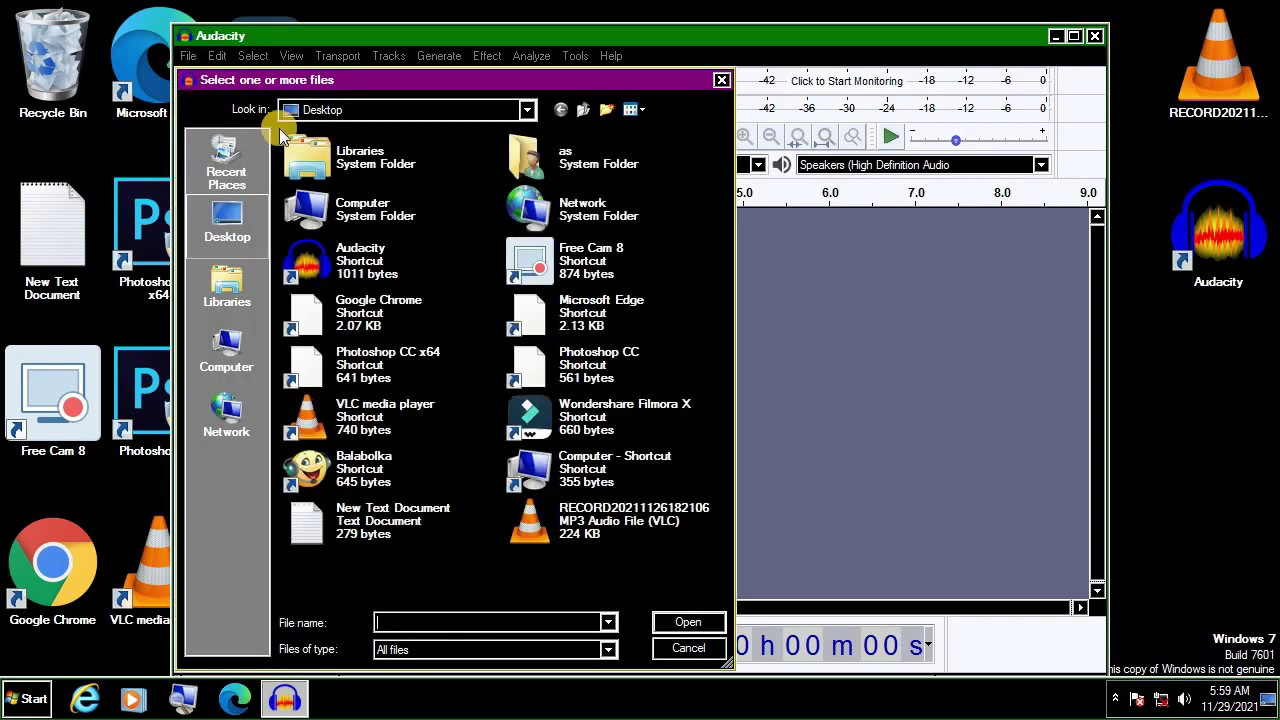
double_click(360, 206)
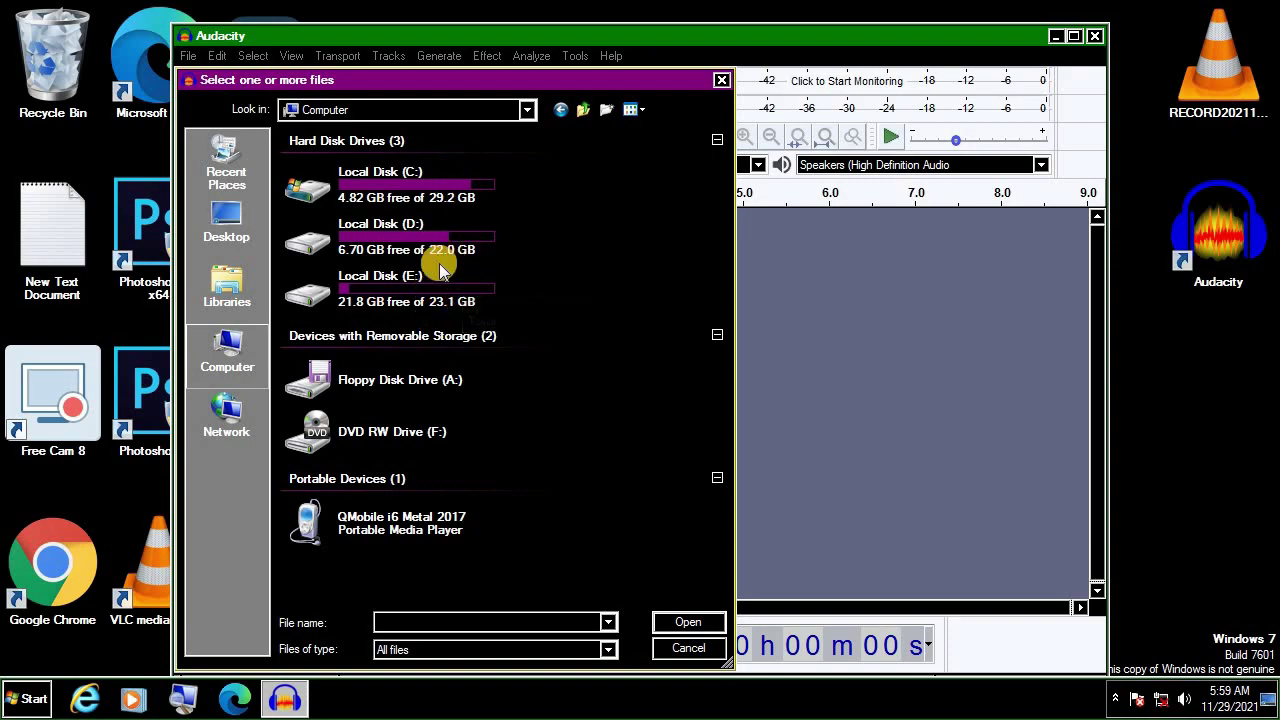
left_click(686, 648)
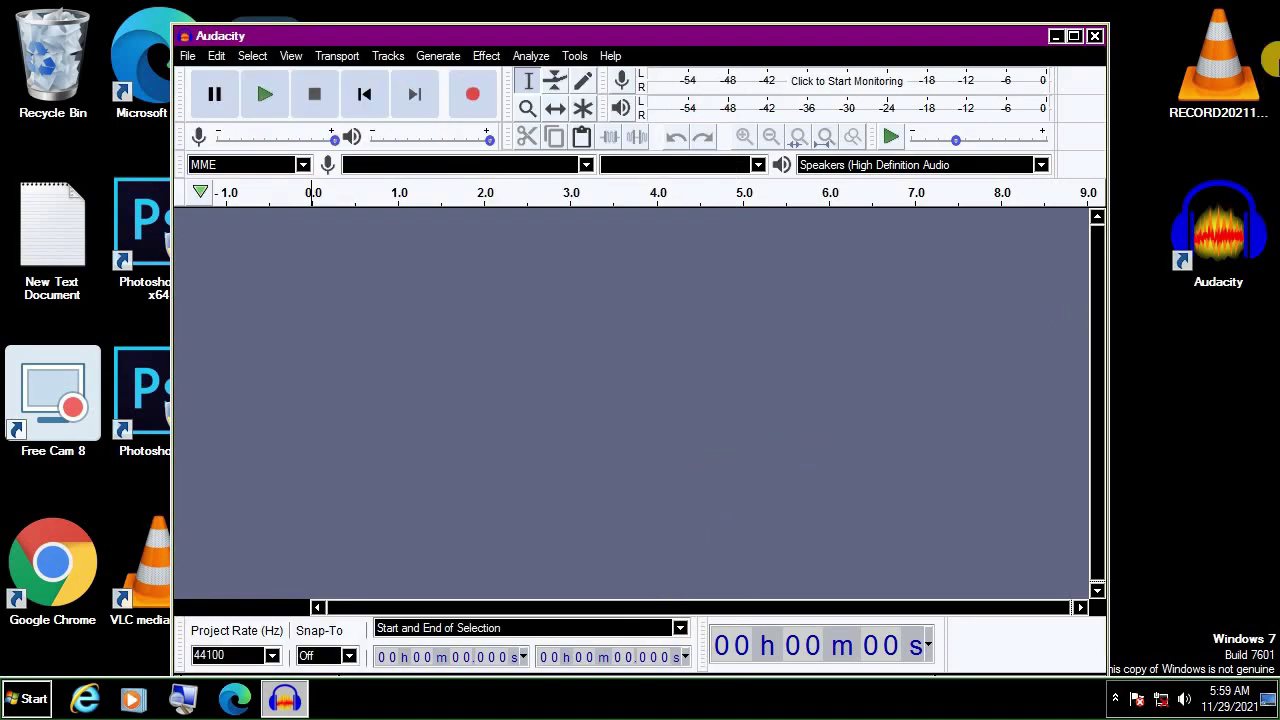
left_click(1220, 98)
left_click(1126, 166)
left_click(1090, 186)
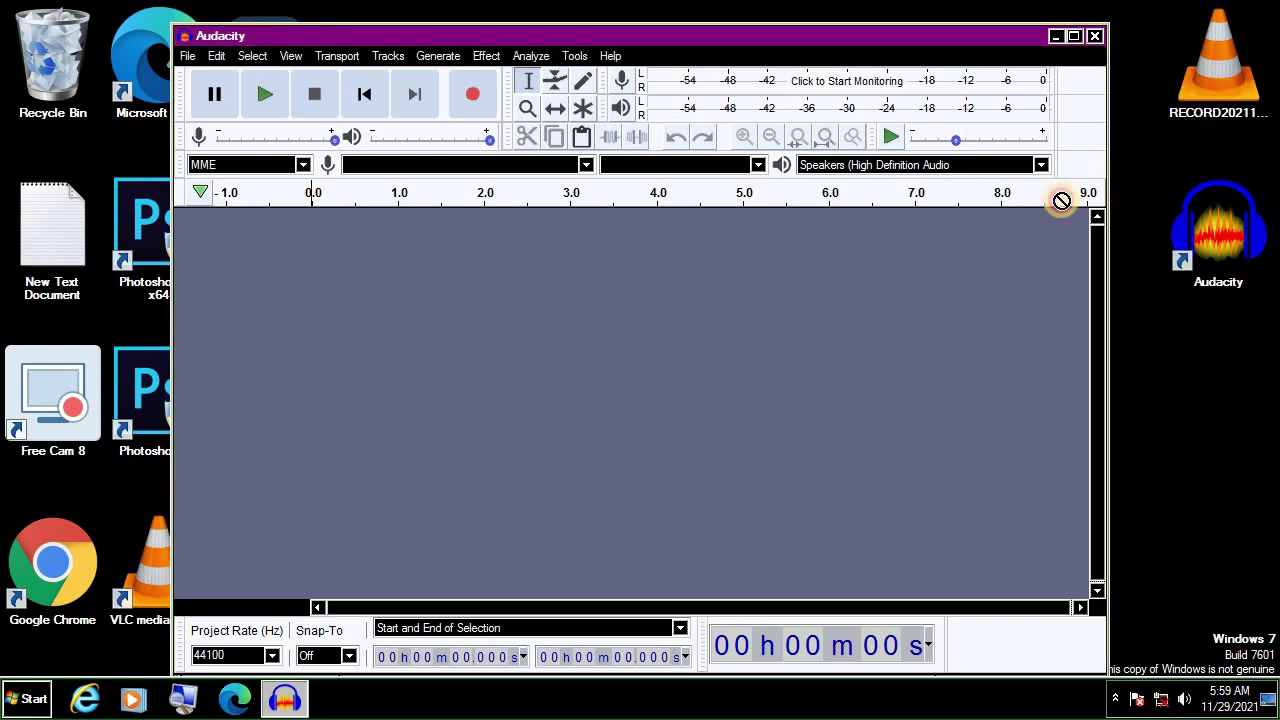
left_click_drag(465, 285, 465, 285)
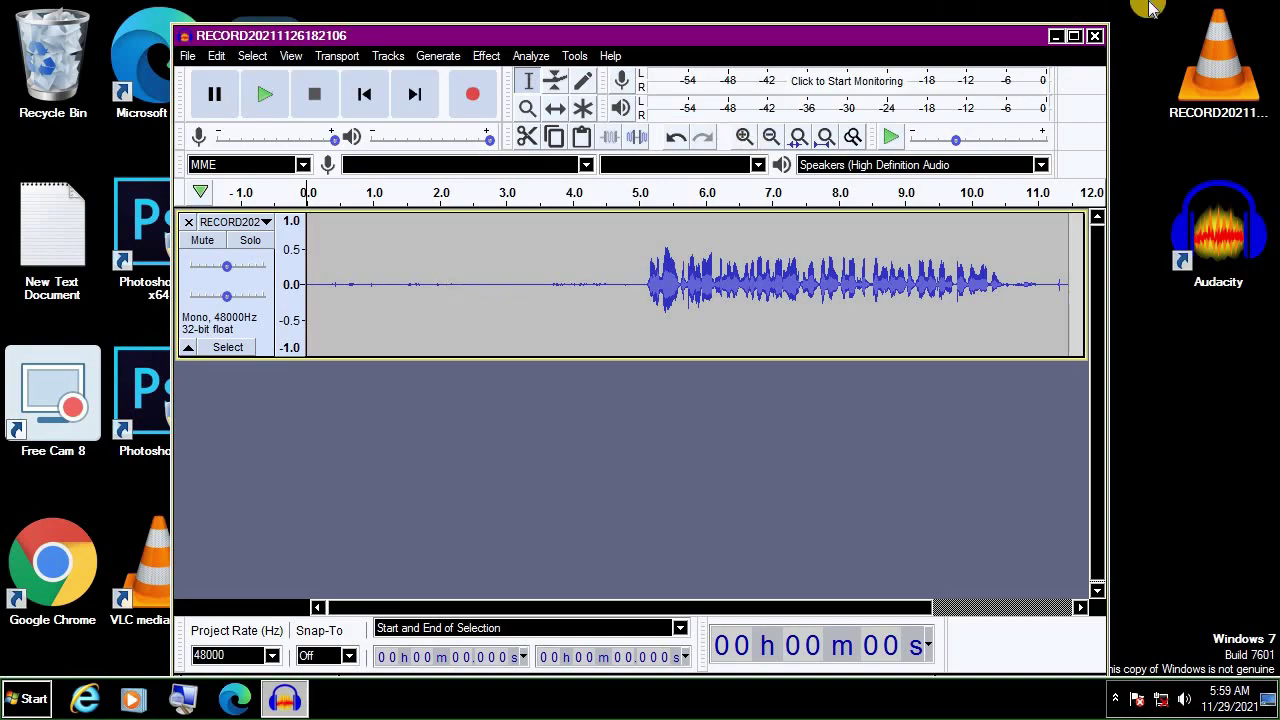
left_click(1074, 37)
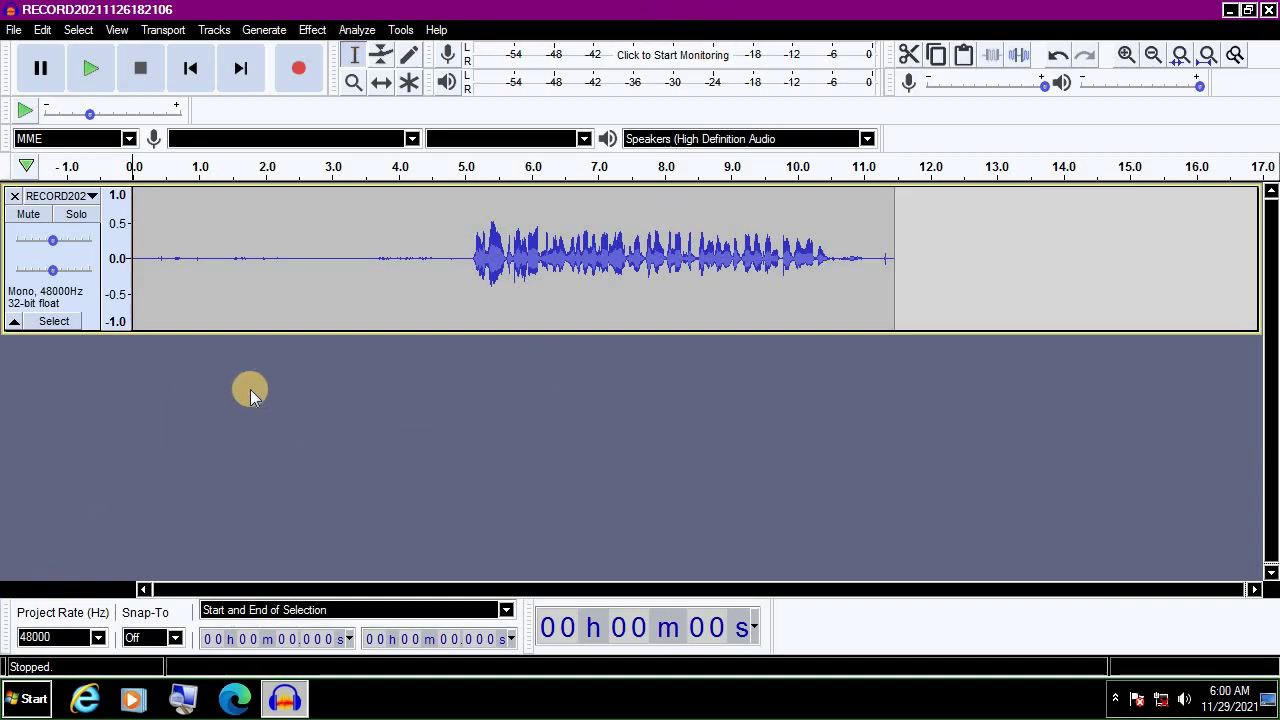
Step: Select about the first 5 seconds of background noise before the speech and capture it as the noise profile
left_click(462, 264)
left_click_drag(462, 264, 26, 251)
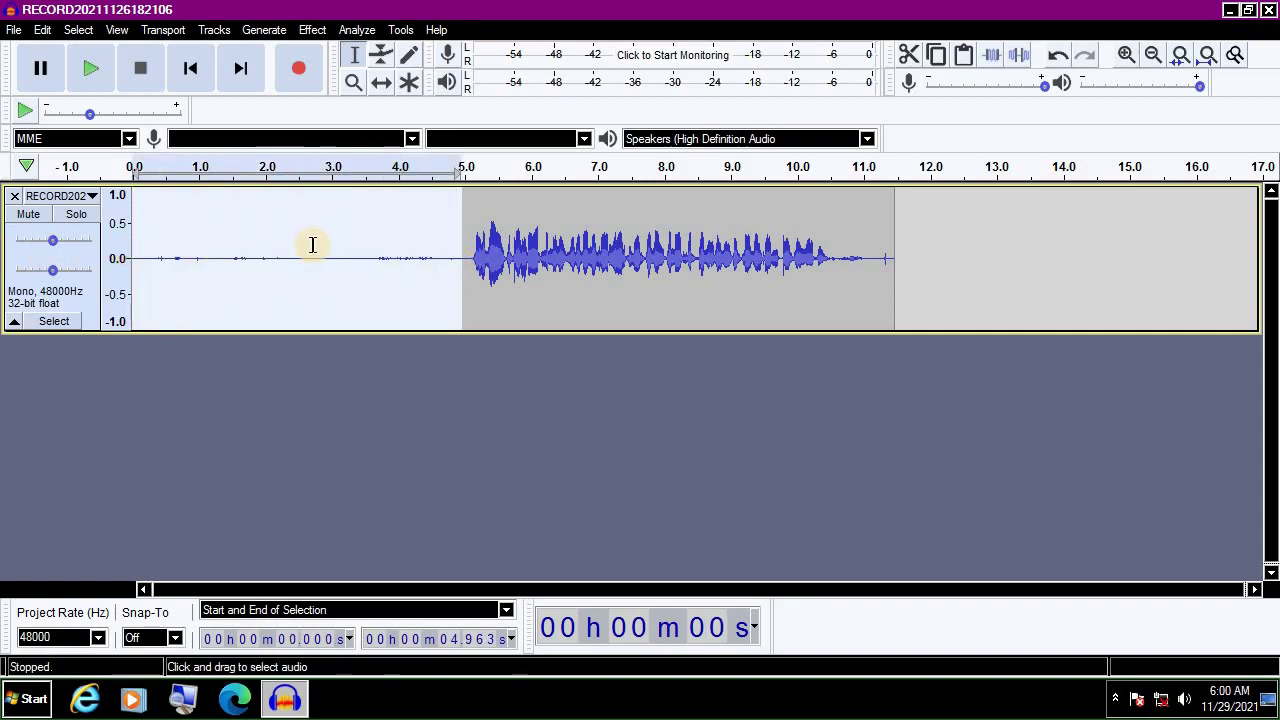
left_click(316, 30)
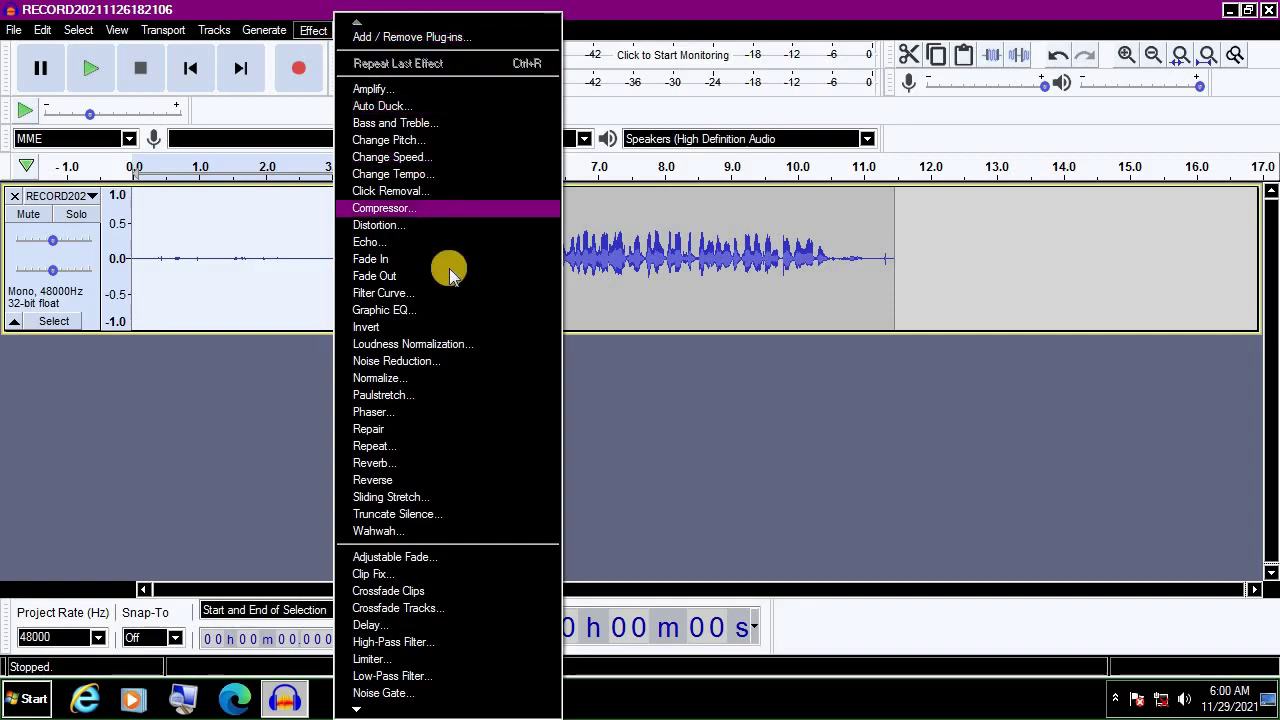
left_click(467, 366)
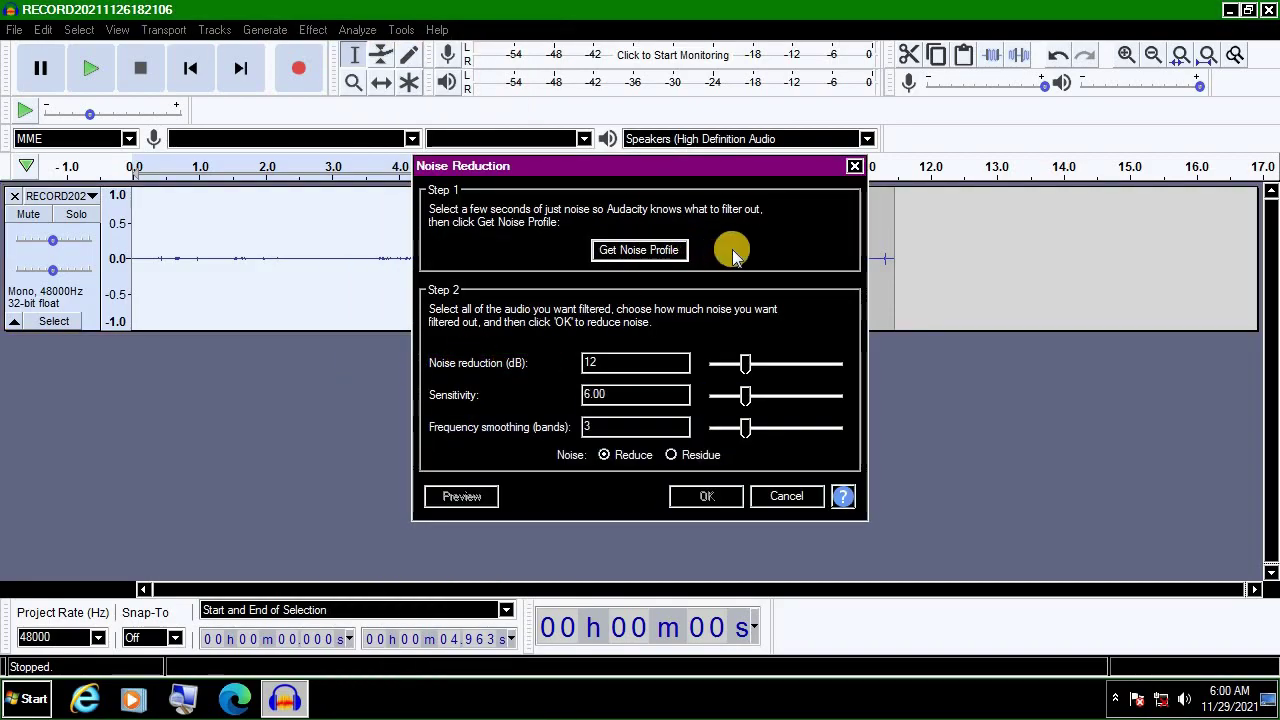
left_click(630, 252)
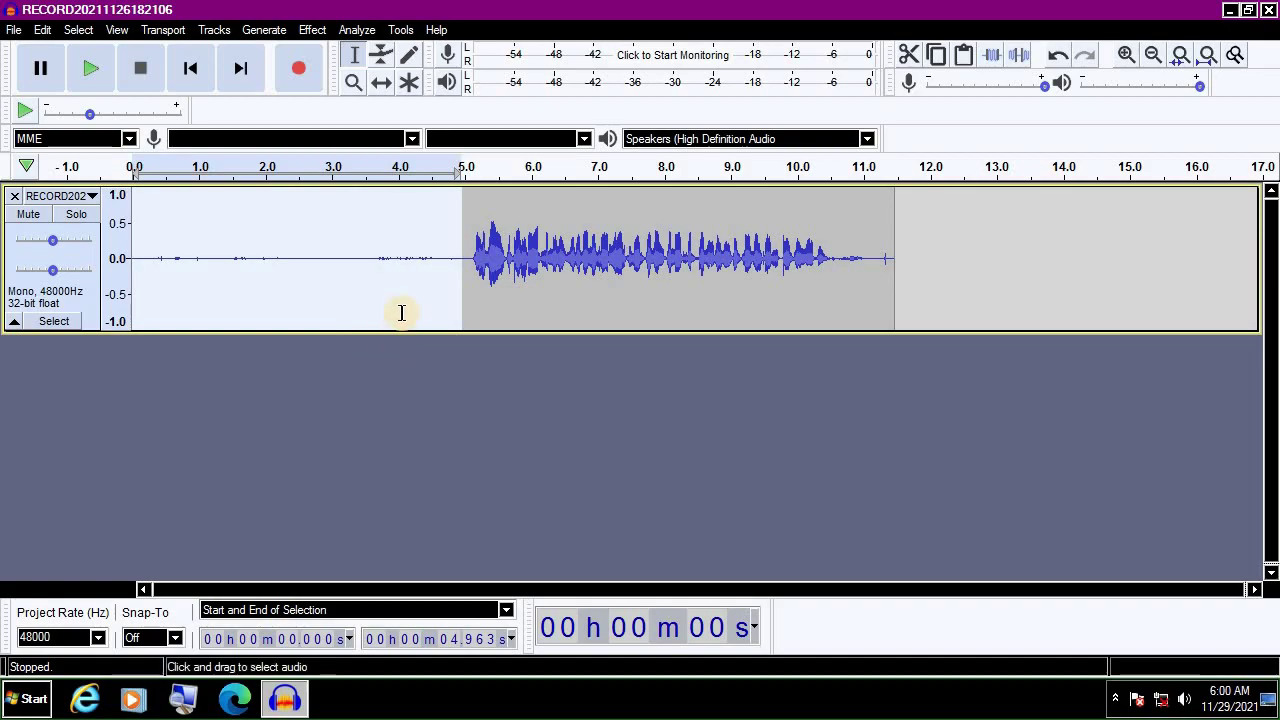
Step: Apply Noise Reduction to the whole recording with 12 dB reduction, sensitivity 6.00 and 3 frequency smoothing bands
left_click_drag(458, 290, 1232, 314)
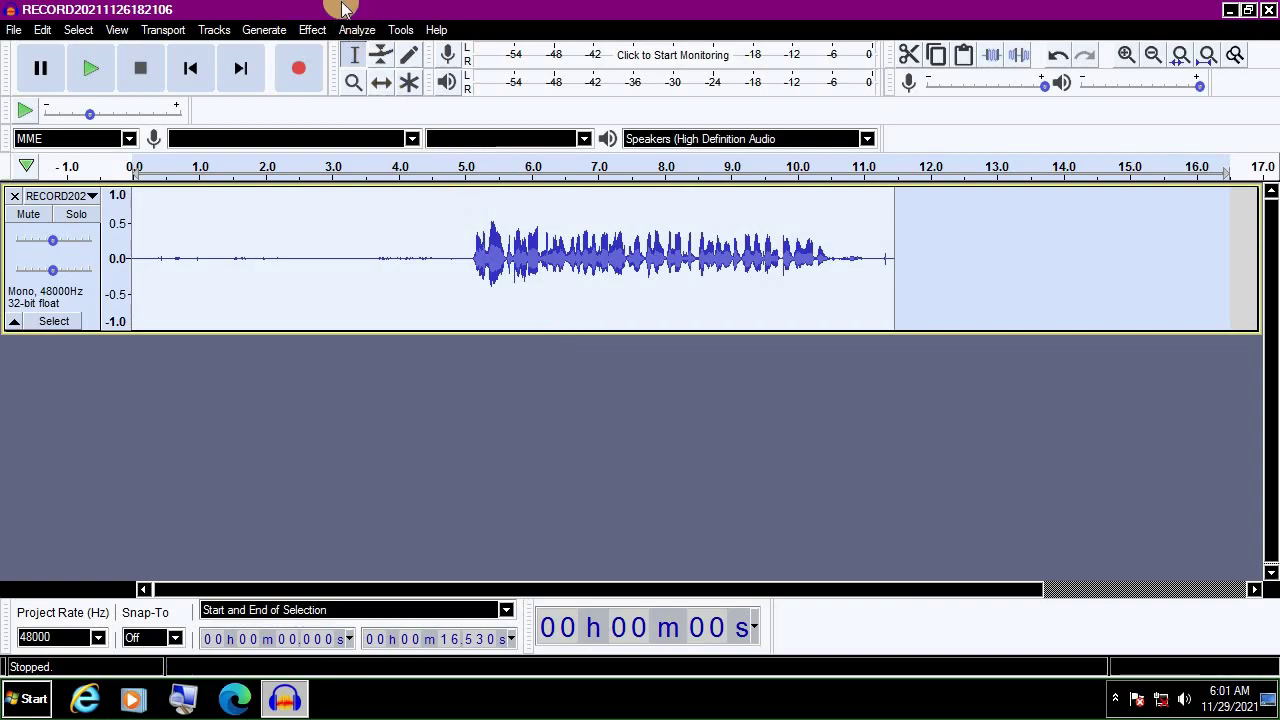
left_click(313, 29)
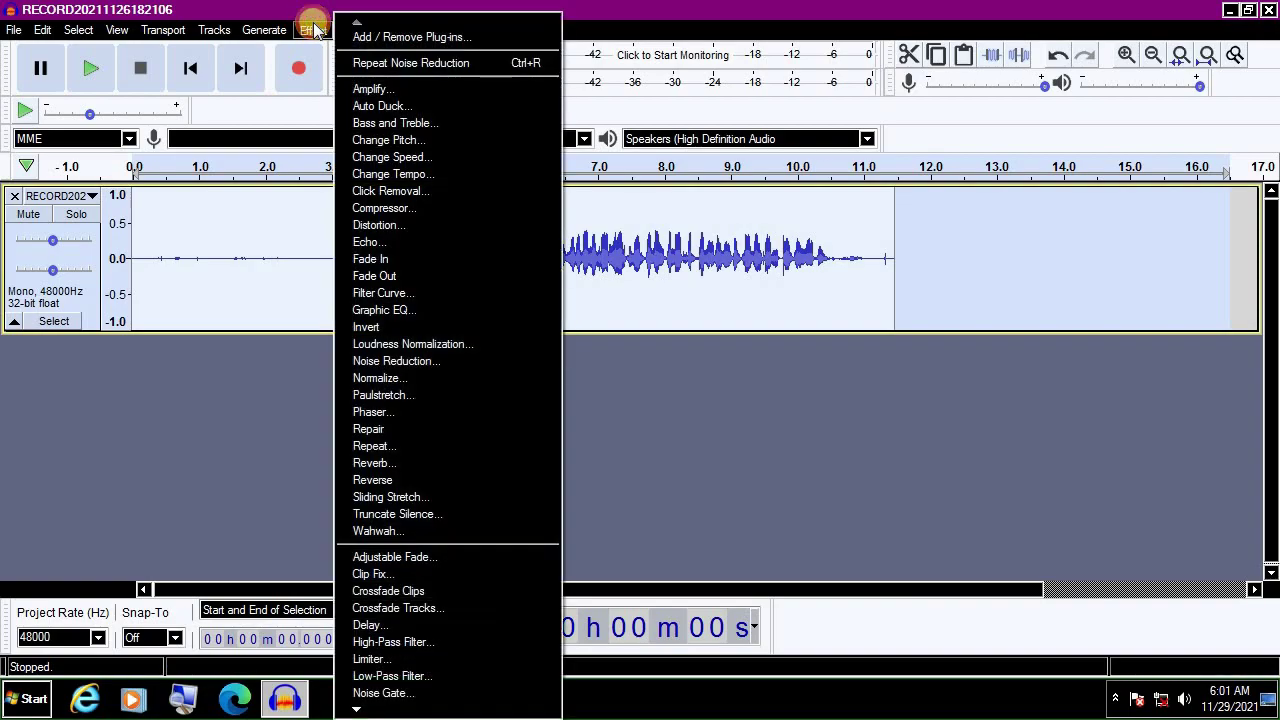
left_click(486, 361)
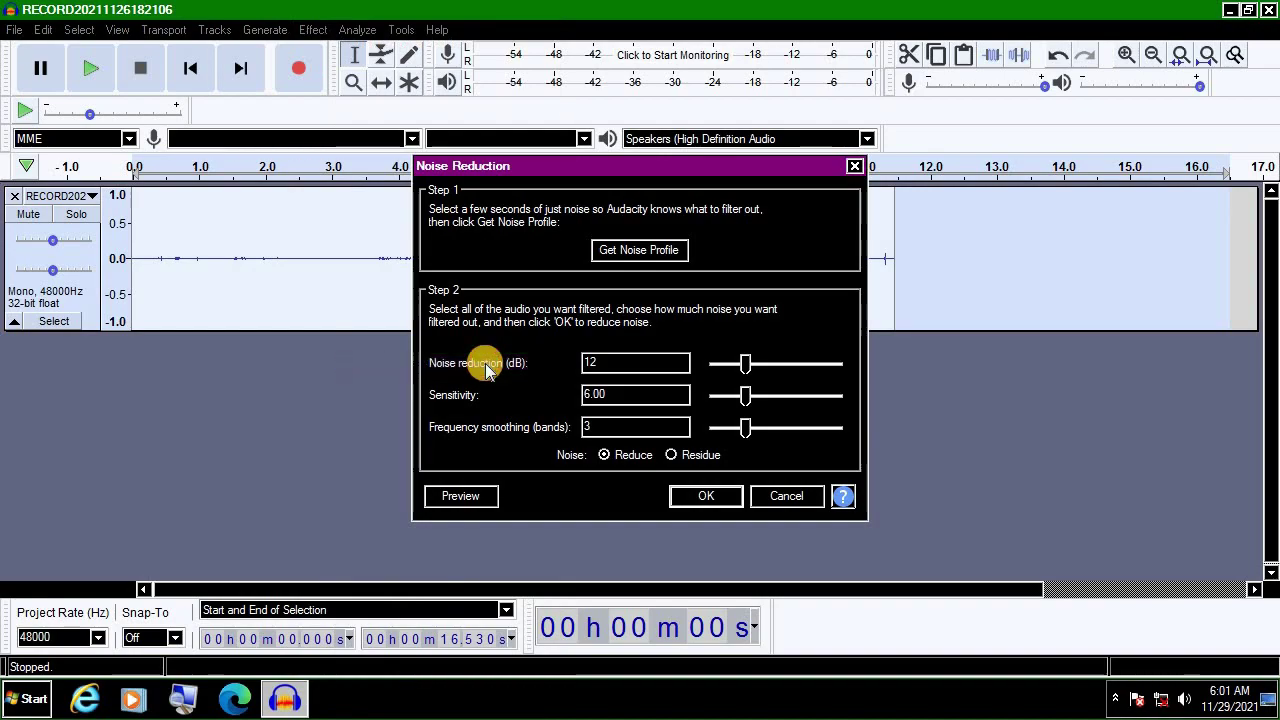
left_click(714, 496)
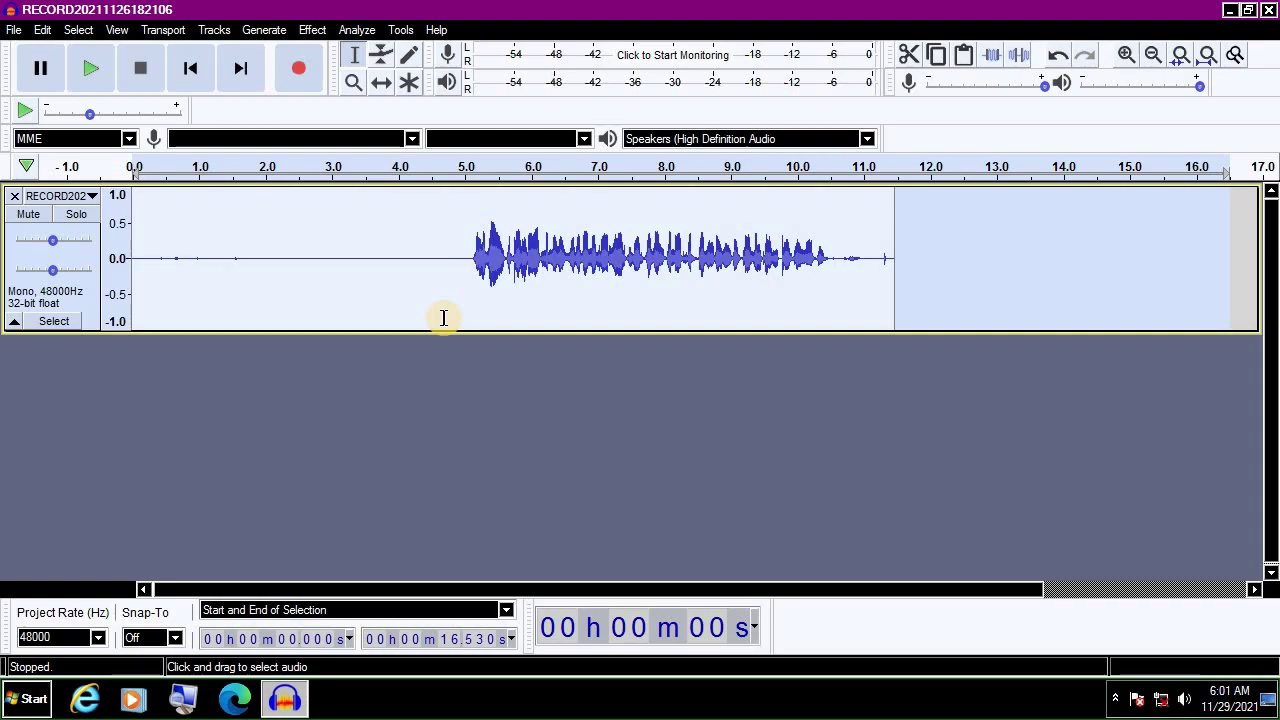
Step: Delete about the first 5 seconds of silence before the speech begins
left_click(467, 263)
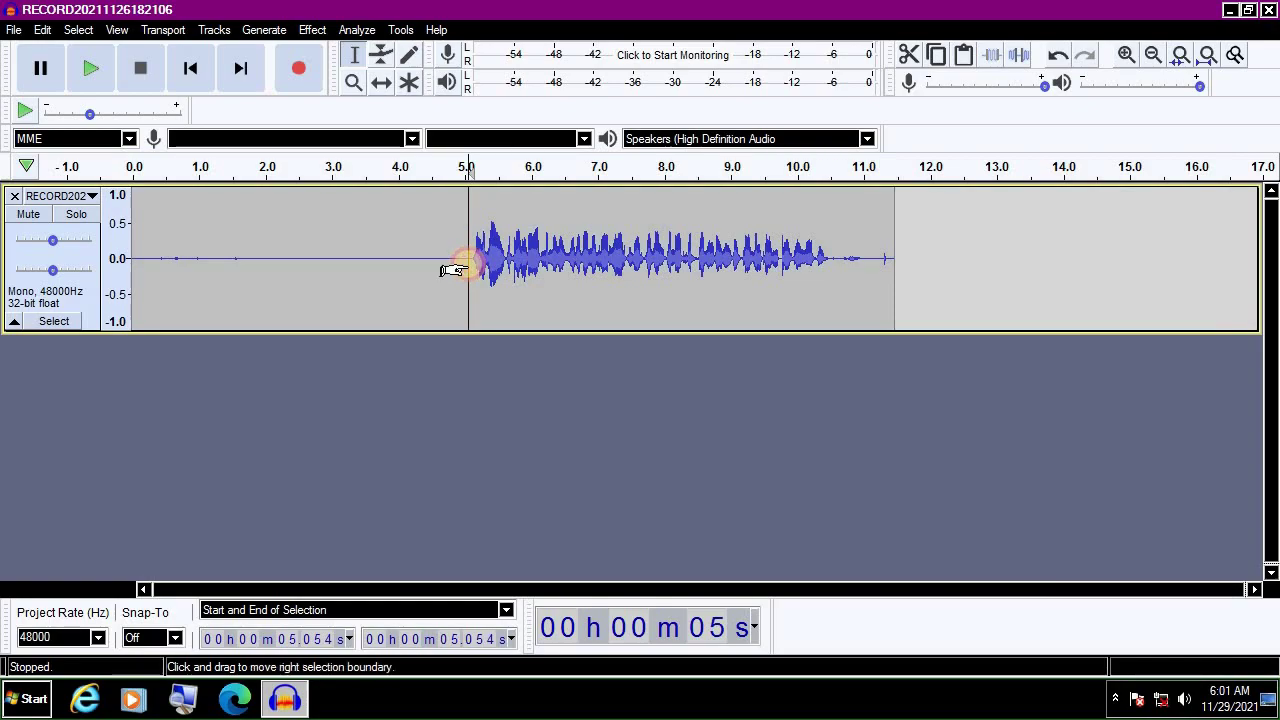
left_click(466, 264)
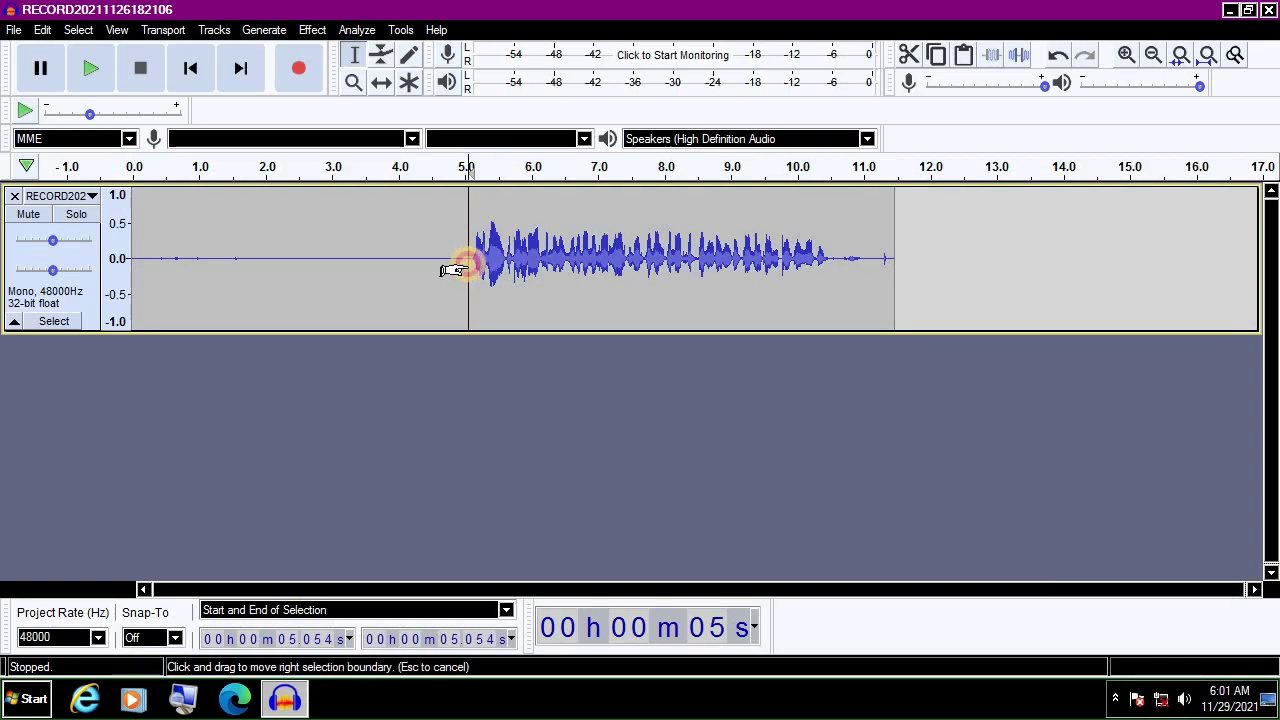
left_click_drag(455, 268, 120, 265)
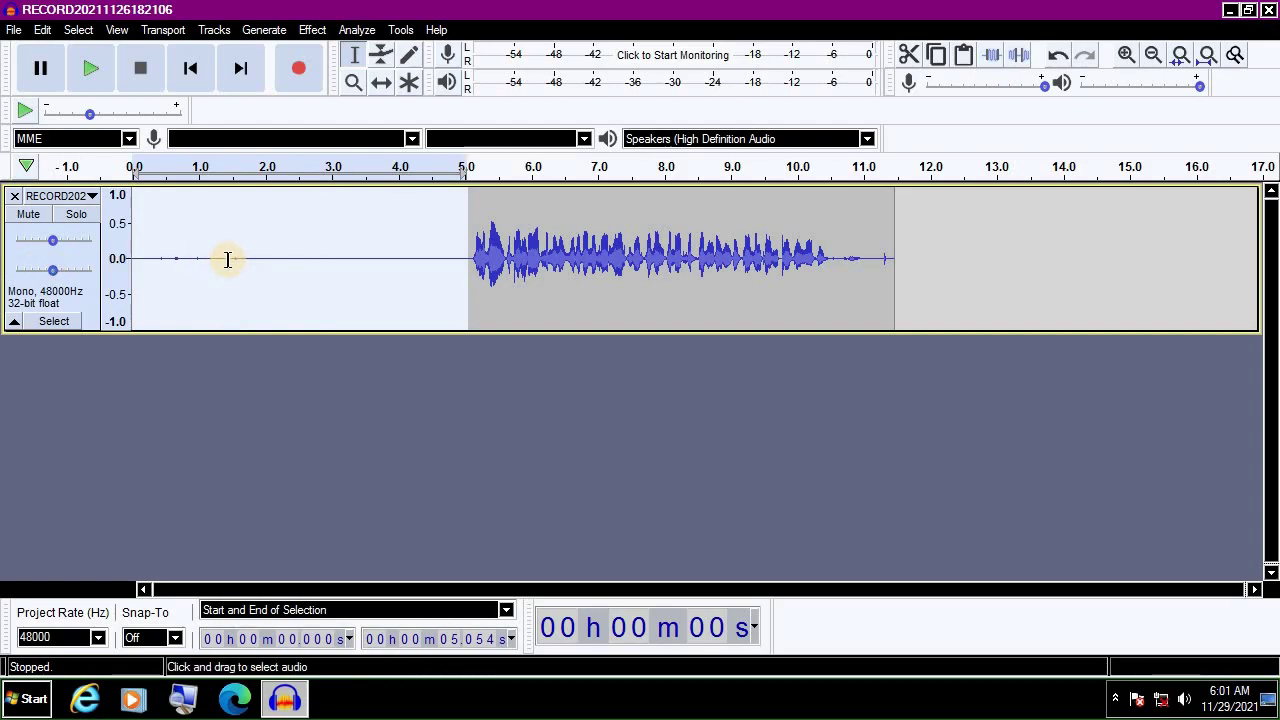
key("Delete")
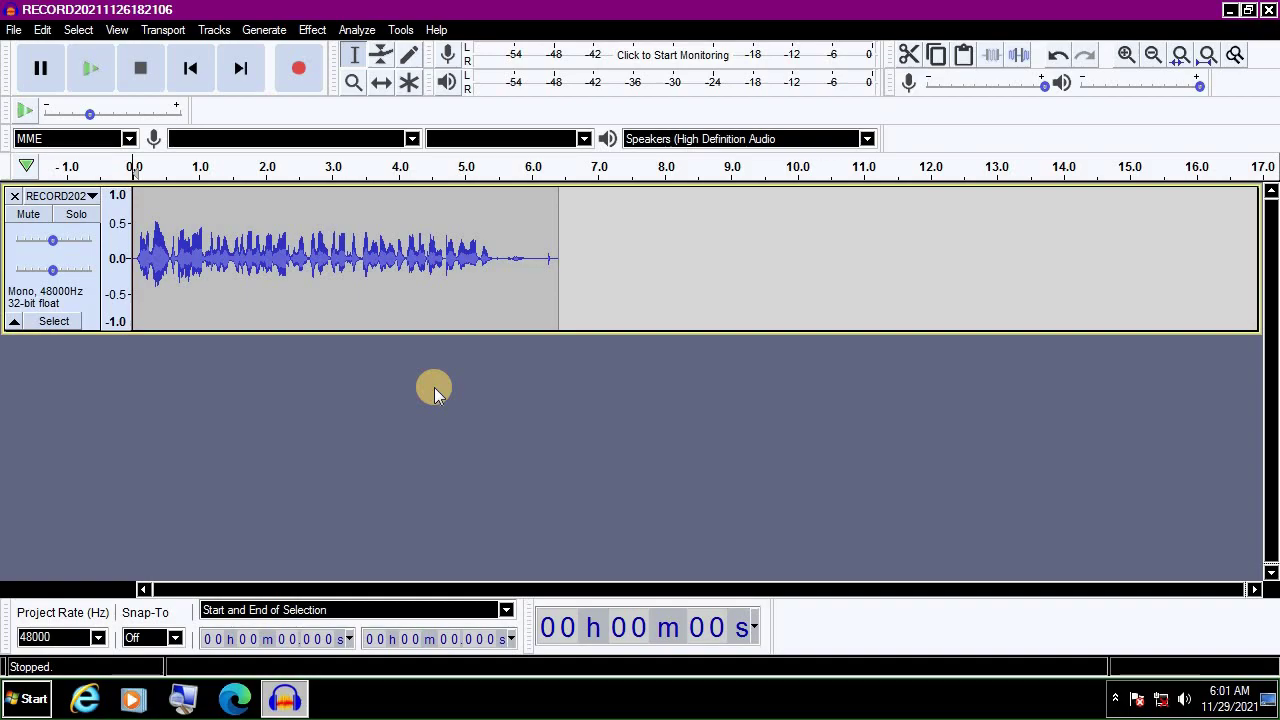
Step: Apply the Compressor to the entire track with threshold -12 dB, noise floor -40 dB, ratio 2:1, attack 0.20 secs and release 1.0 secs
key("ctrl+a")
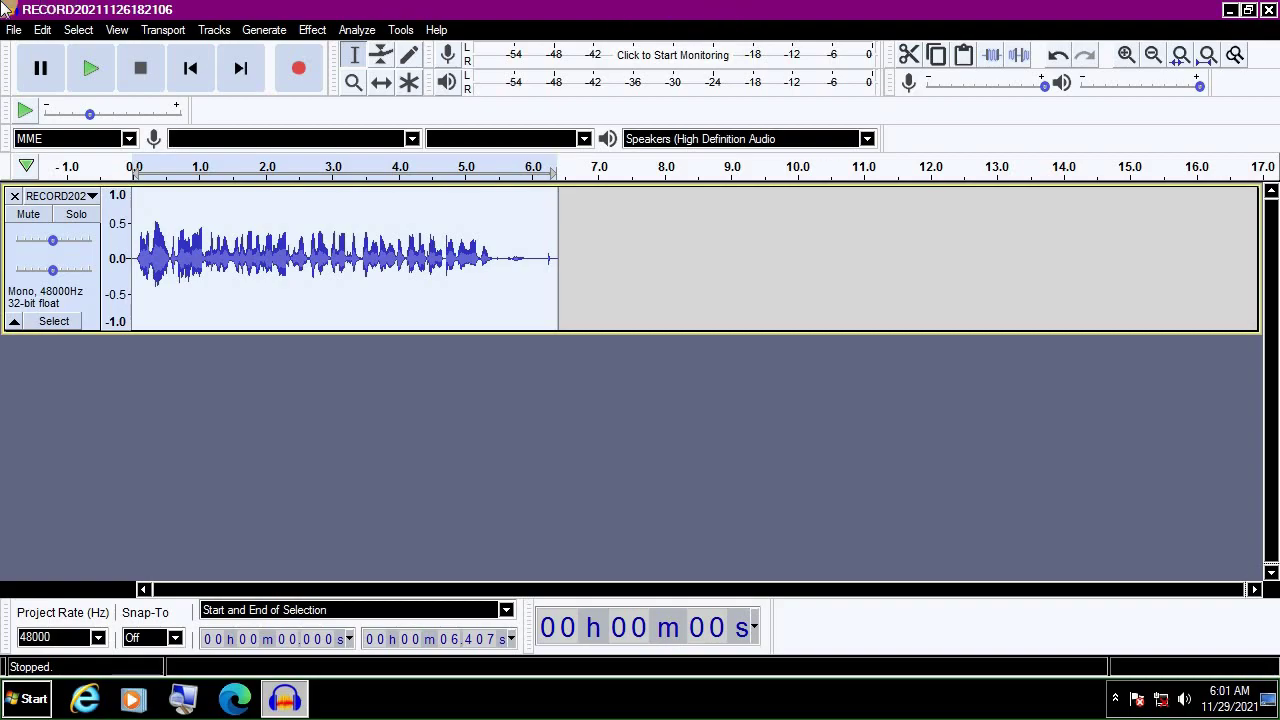
left_click(305, 28)
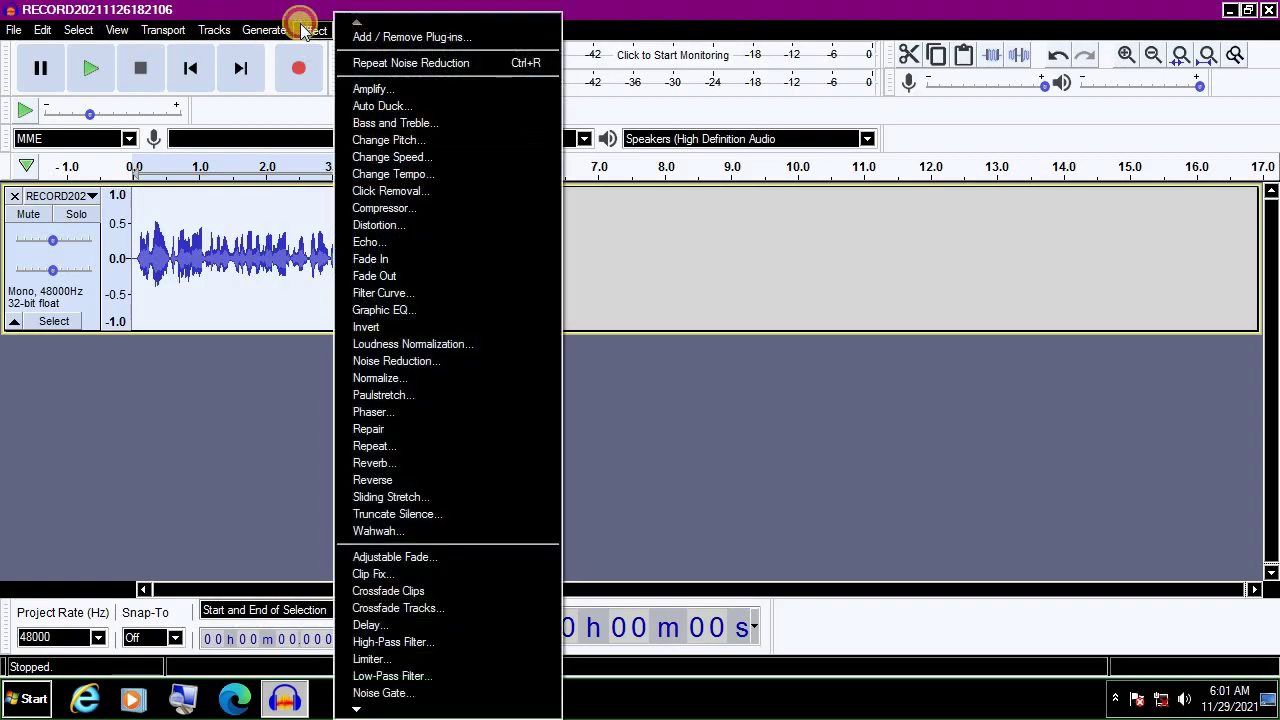
left_click(481, 213)
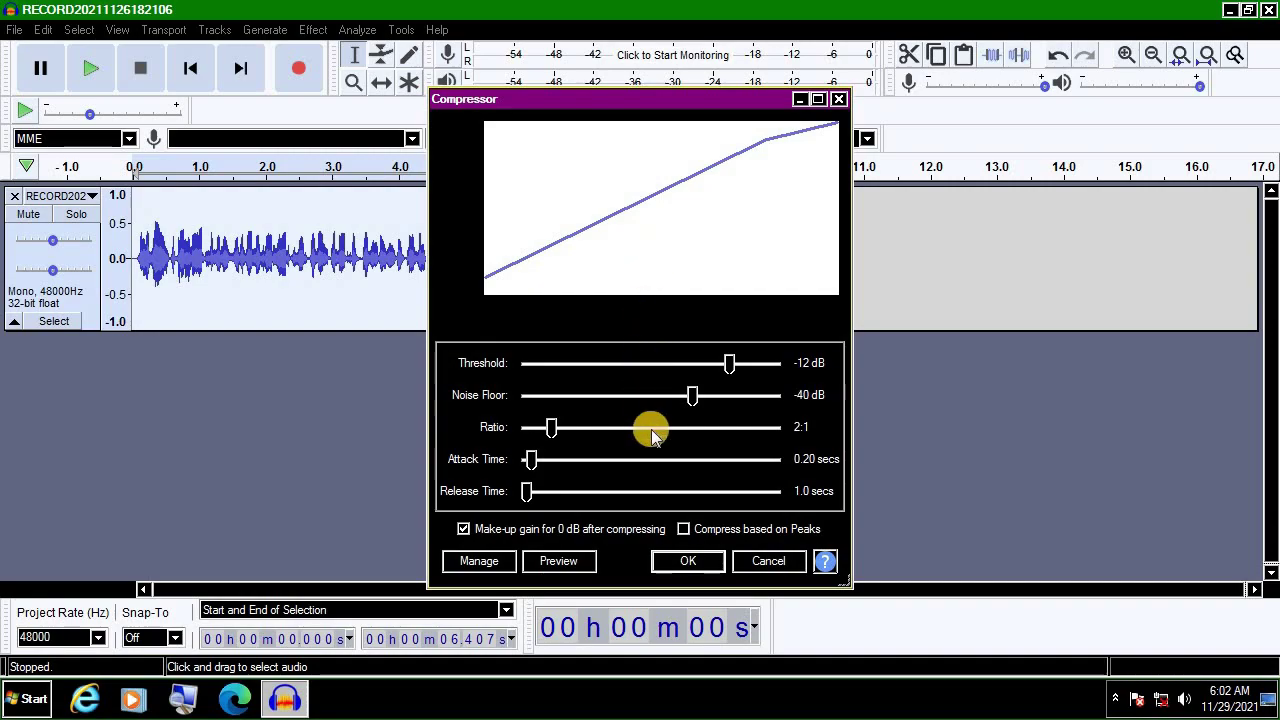
left_click(689, 563)
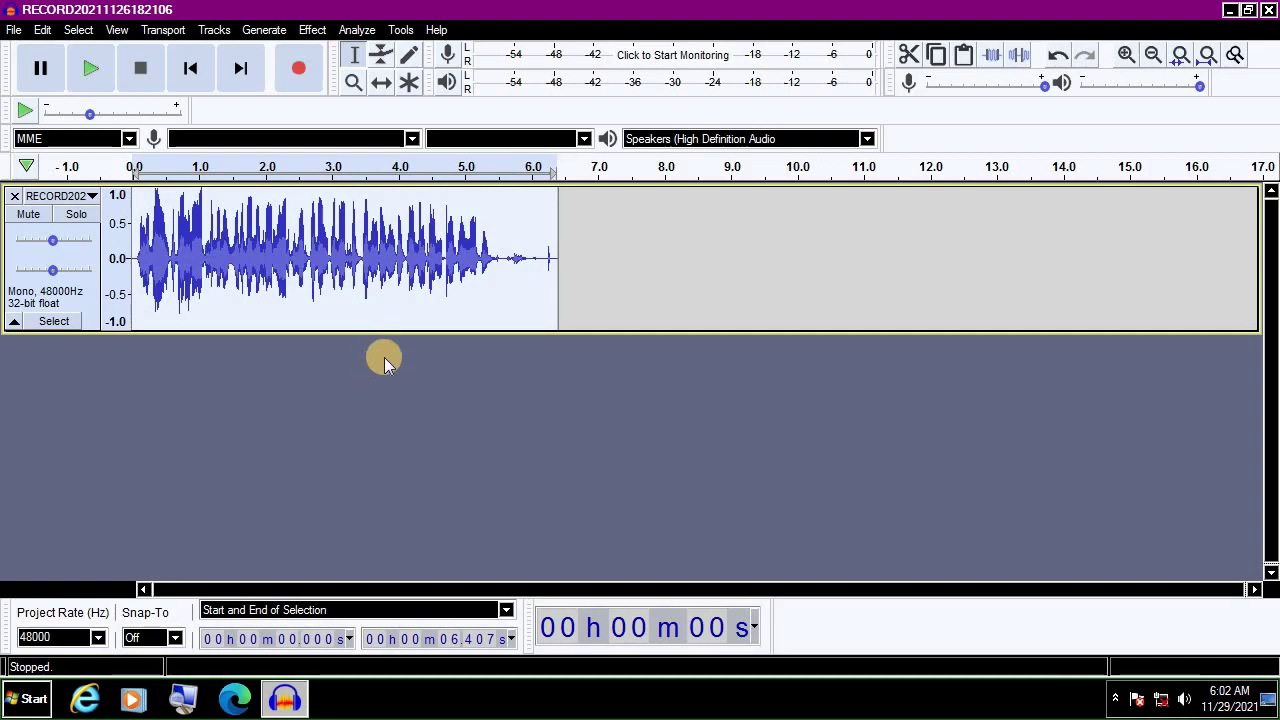
Step: Apply Filter Curve EQ with the Bass Boost factory preset to the entire selected track
left_click(313, 30)
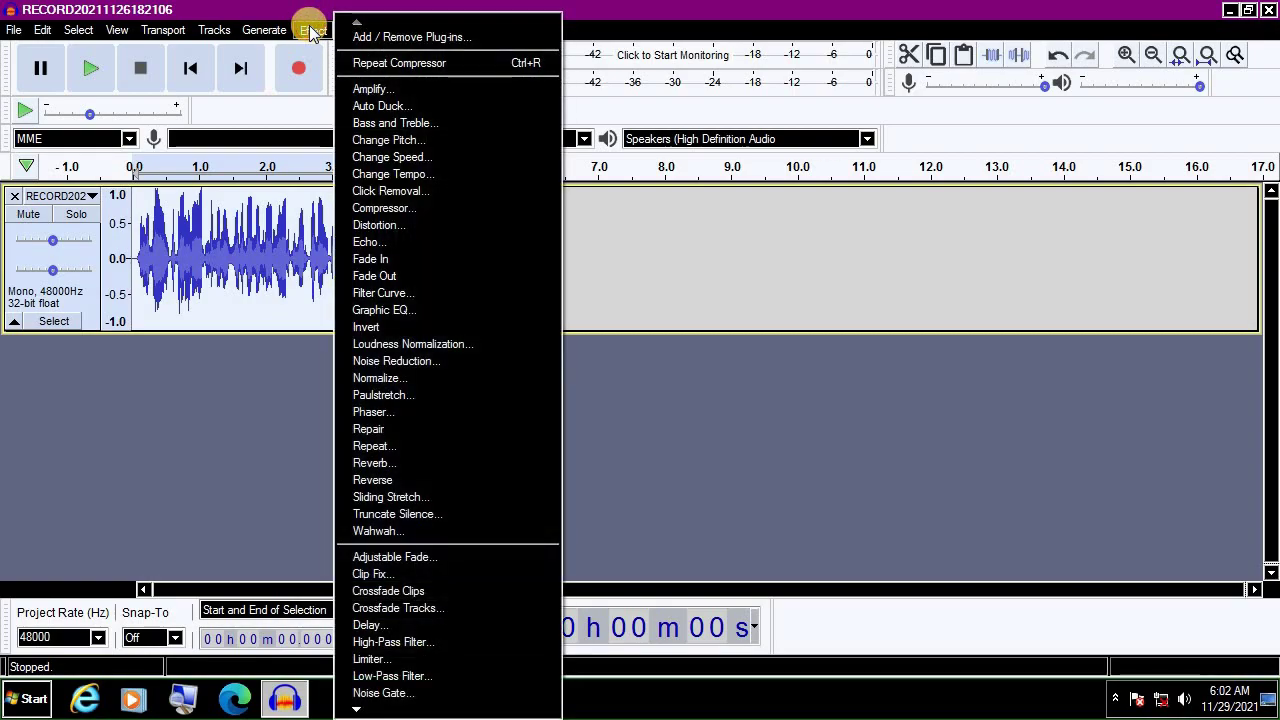
left_click(440, 298)
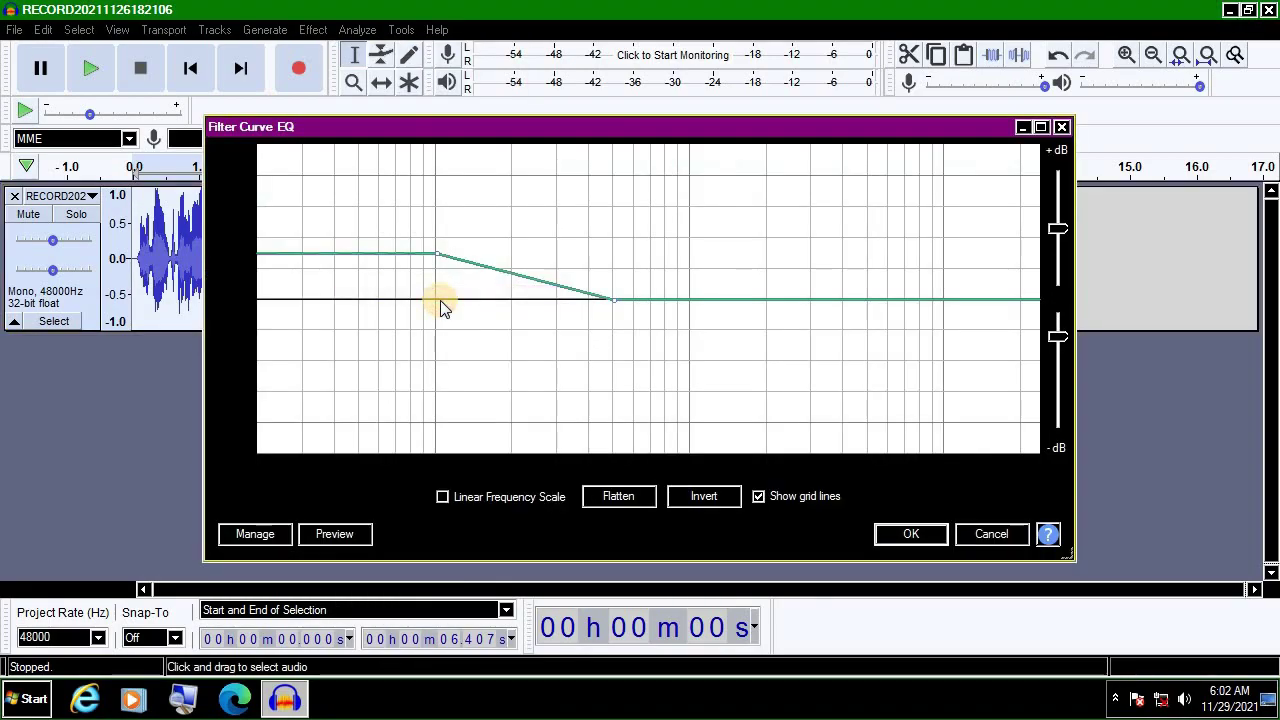
left_click(256, 534)
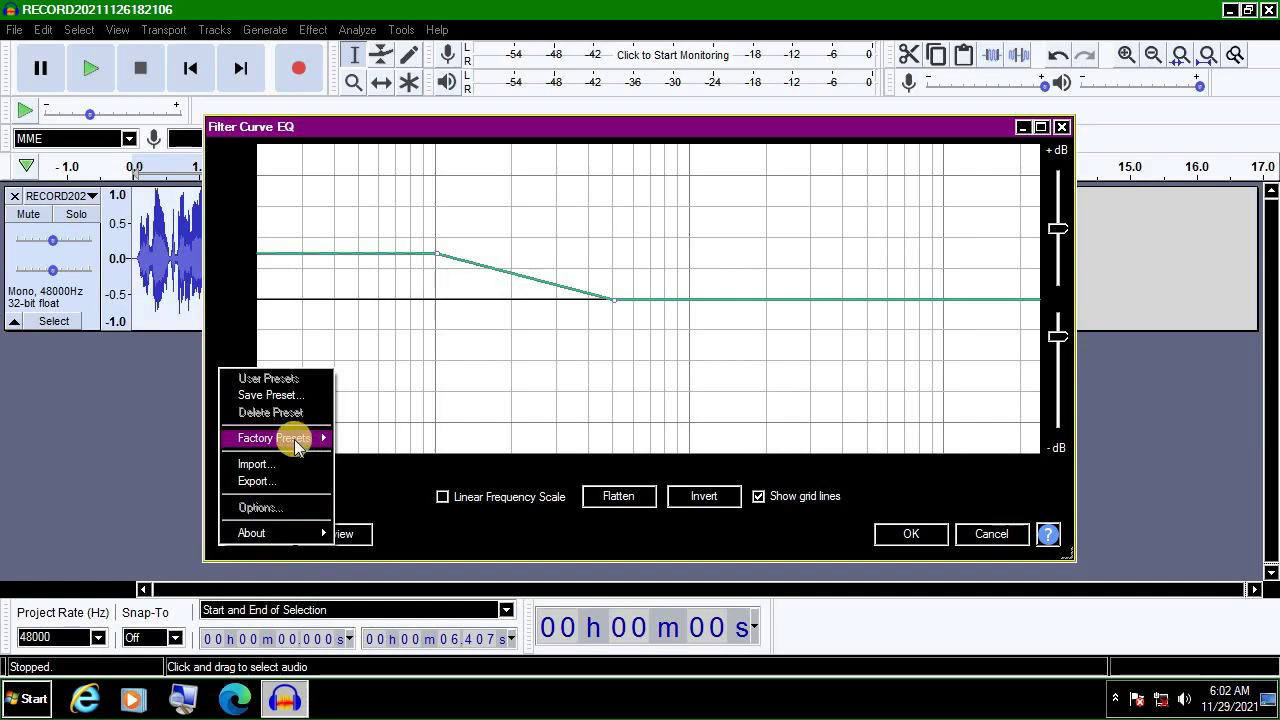
mouse_move(295, 445)
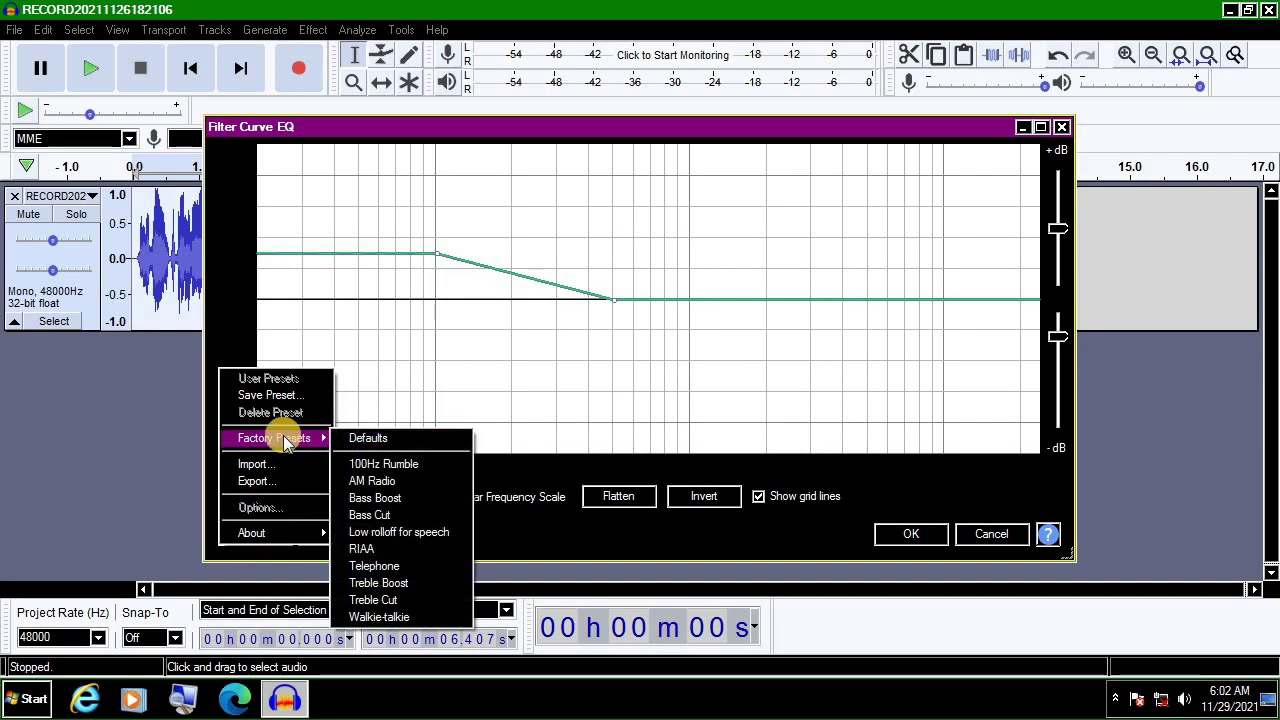
left_click(449, 500)
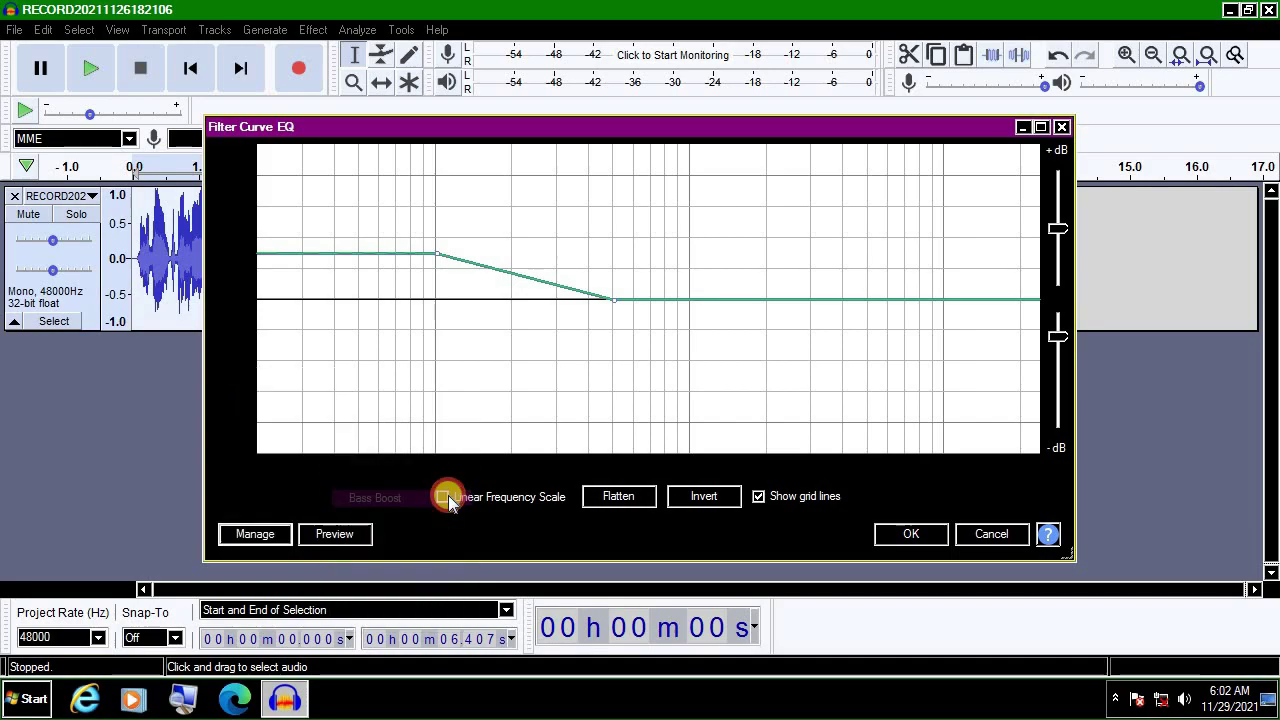
left_click(910, 535)
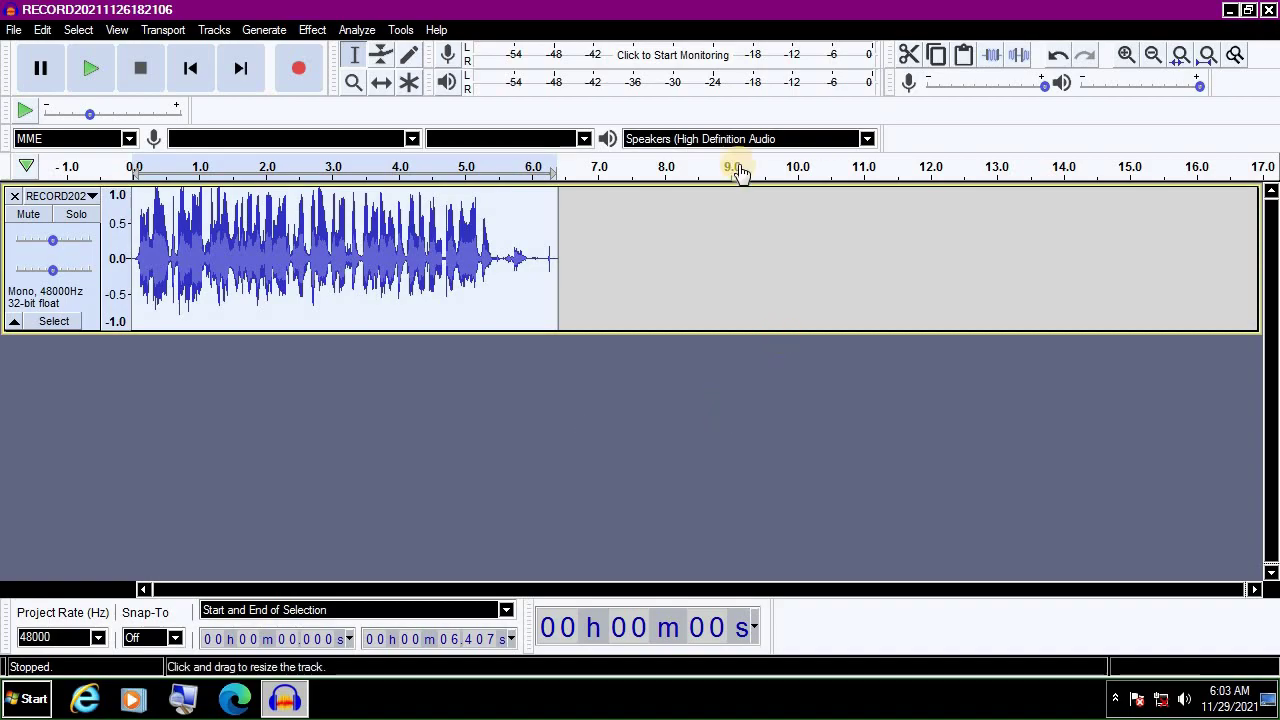
Step: Apply Filter Curve EQ with the Treble Boost factory preset to the entire selected track
left_click(313, 29)
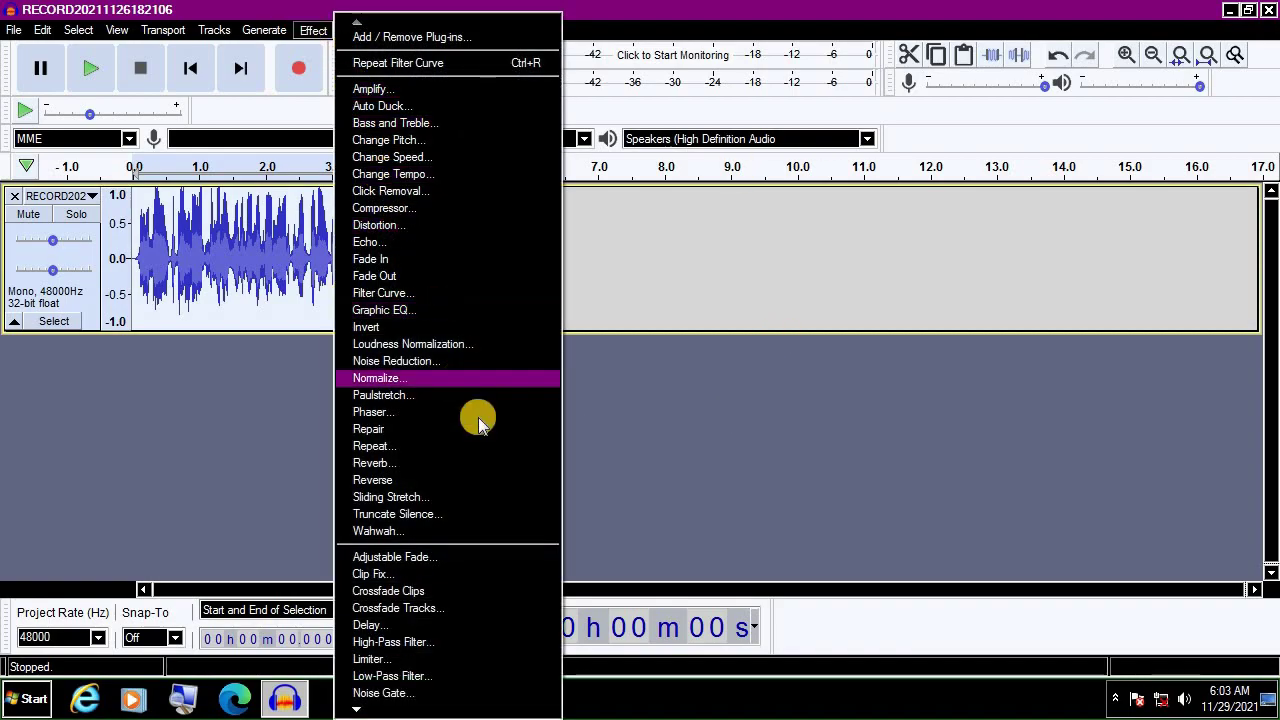
left_click(528, 307)
left_click(256, 534)
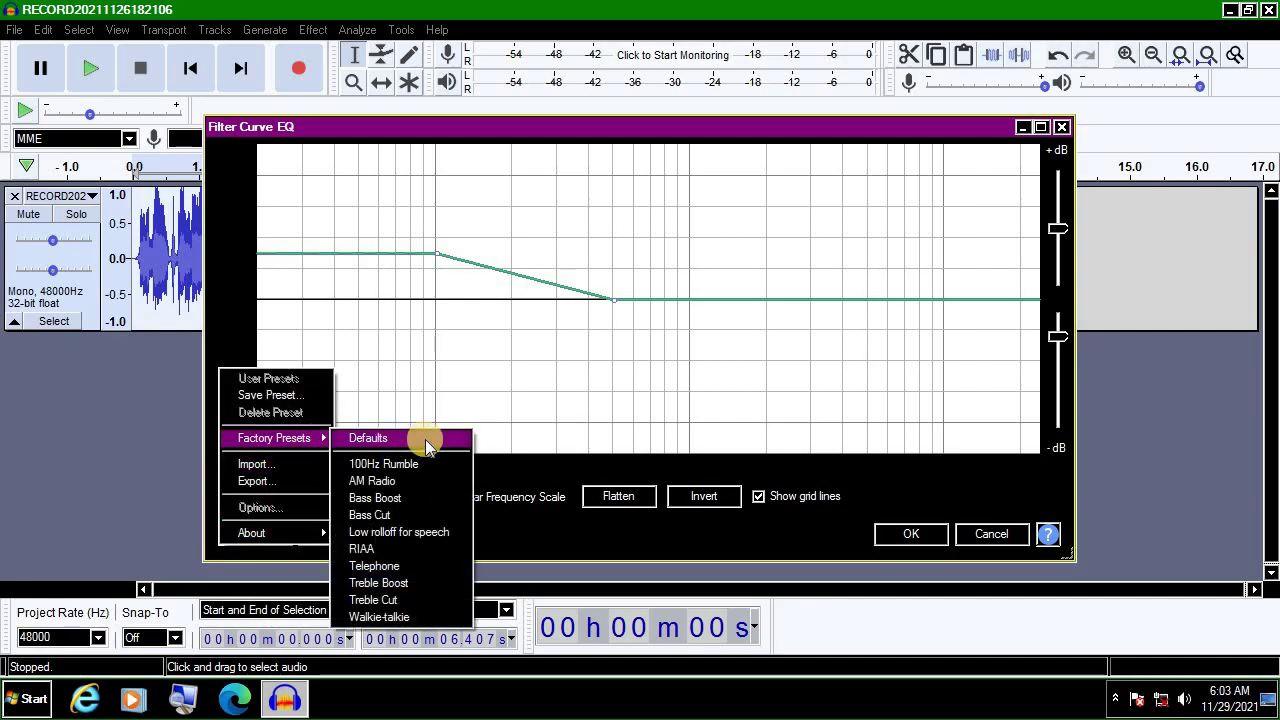
left_click(445, 585)
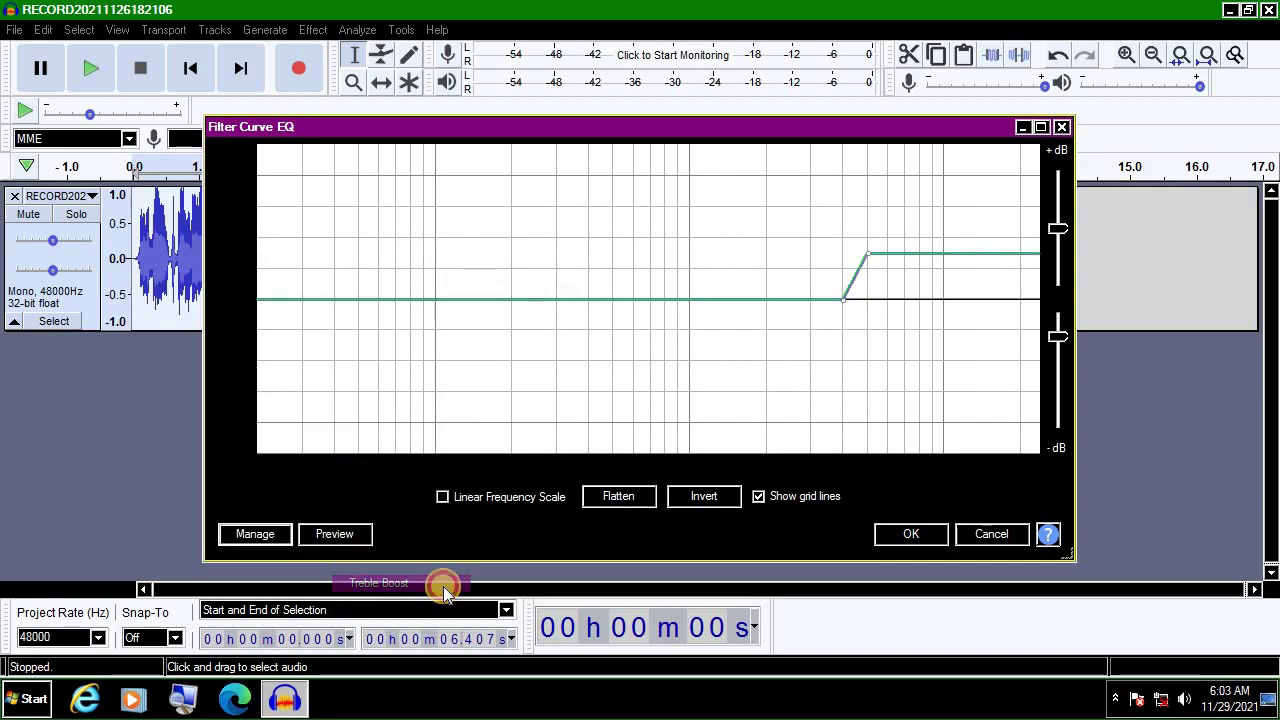
left_click(898, 539)
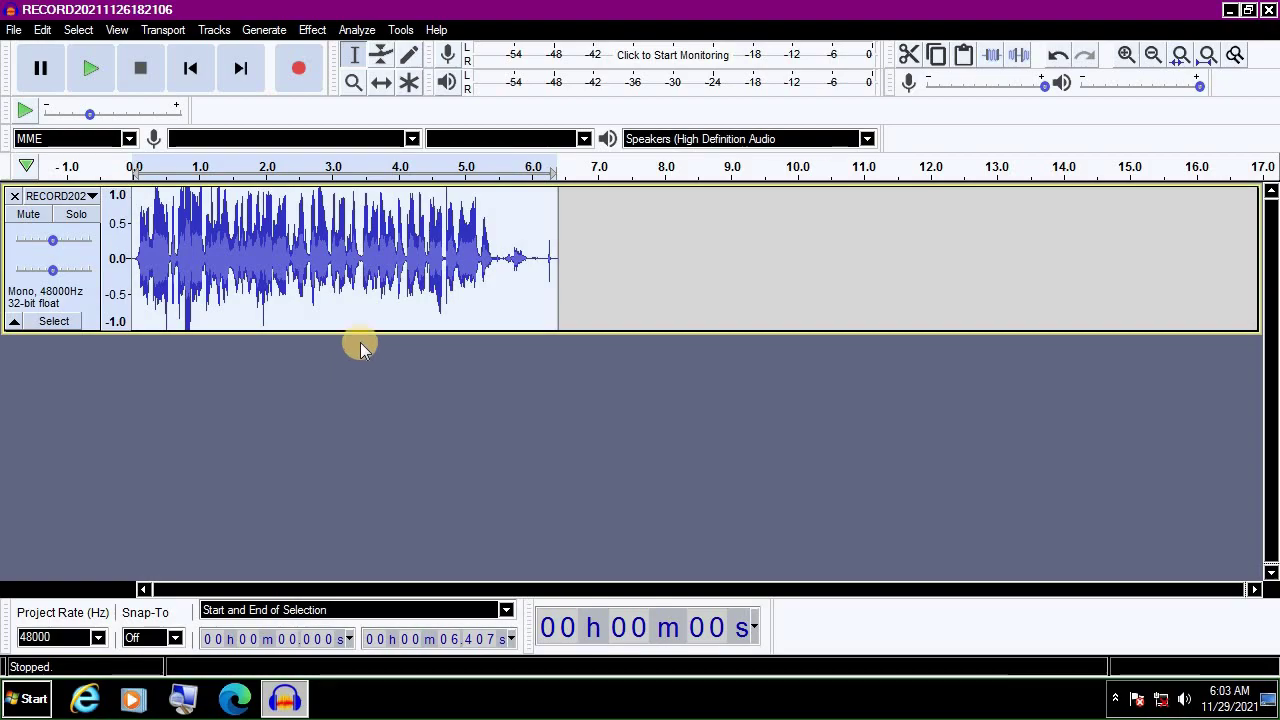
Step: Normalize the track to a peak amplitude of -1.0 dB with DC offset removal and stereo channels normalized independently
left_click(312, 30)
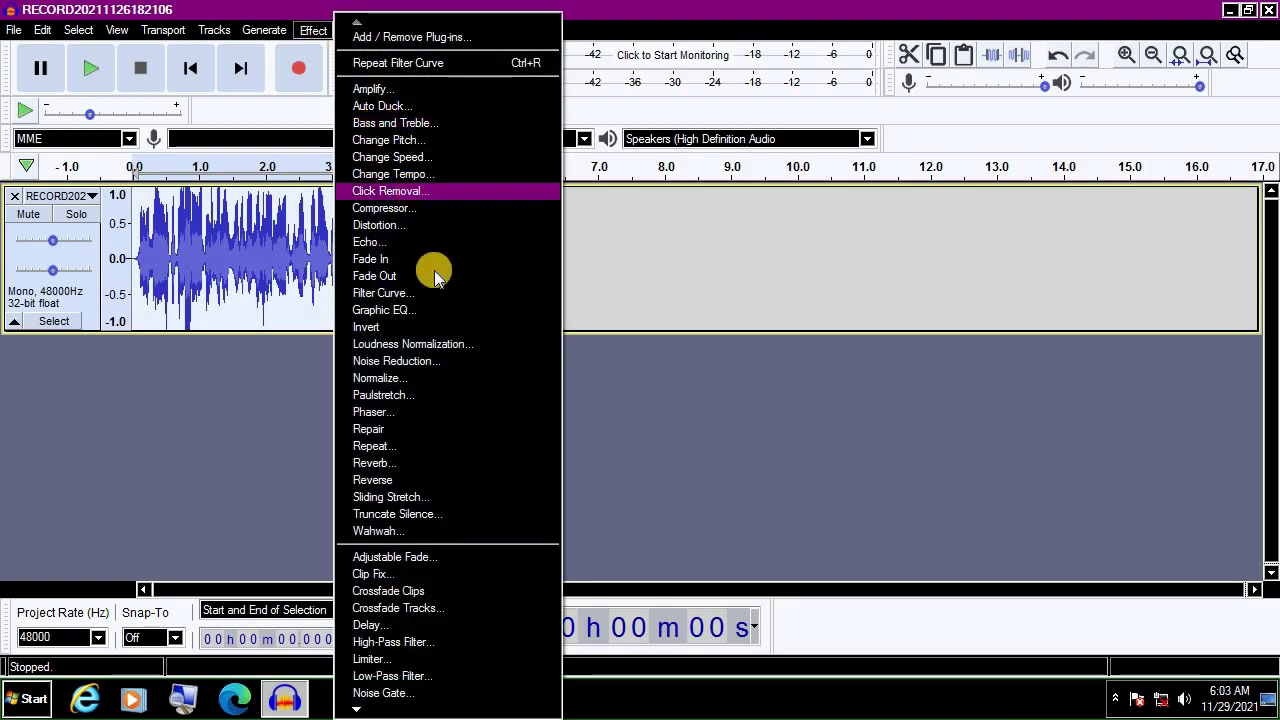
left_click(483, 383)
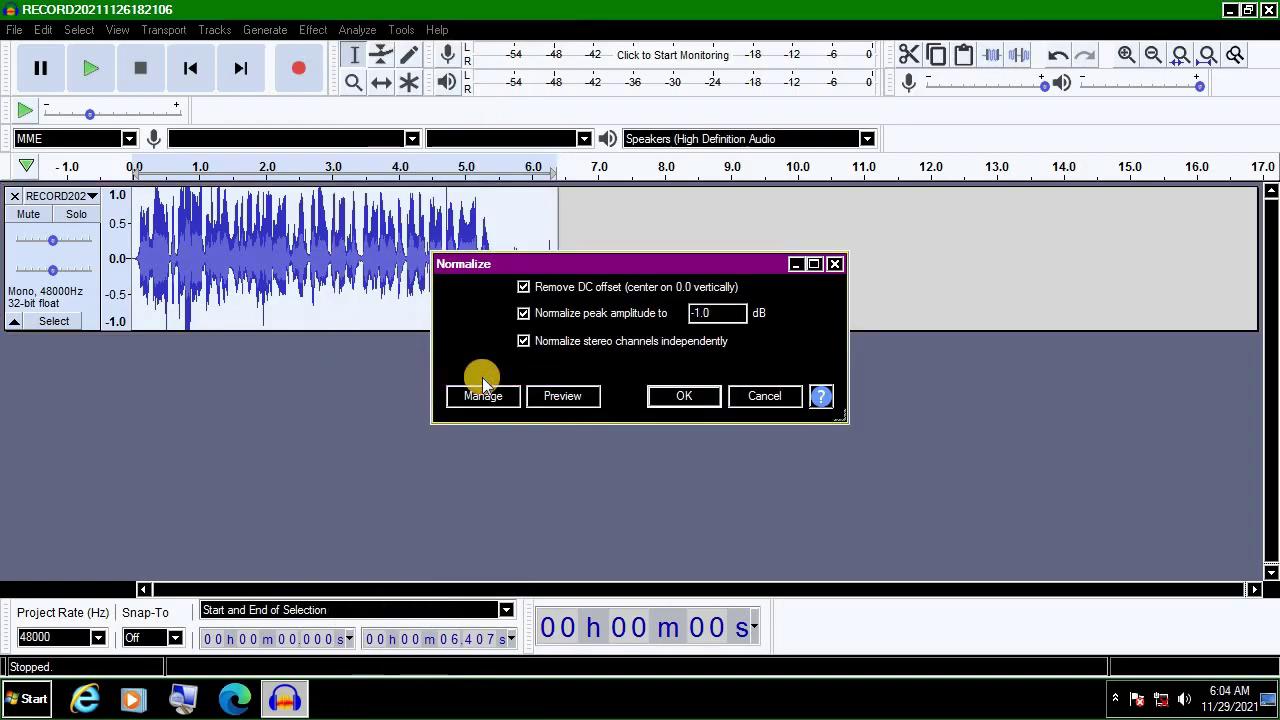
left_click(682, 398)
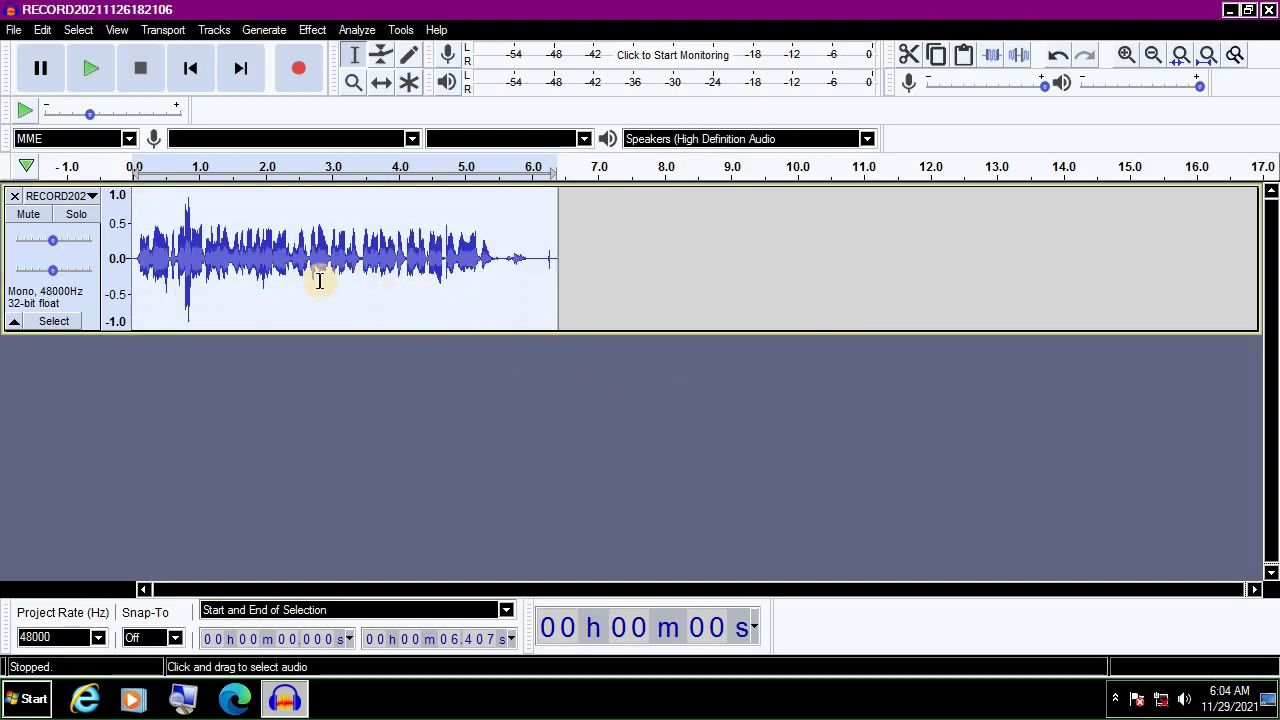
Step: Apply Filter Curve EQ with the Telephone factory preset to the entire selected track
left_click(310, 30)
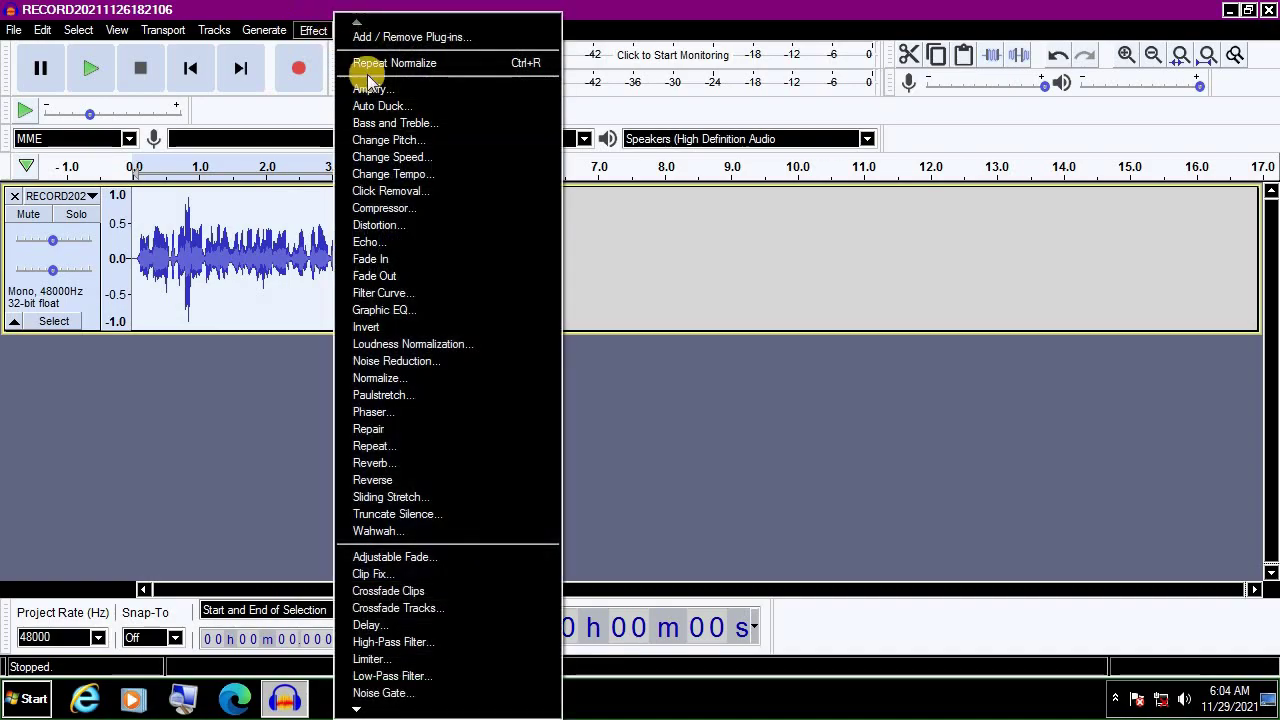
left_click(519, 292)
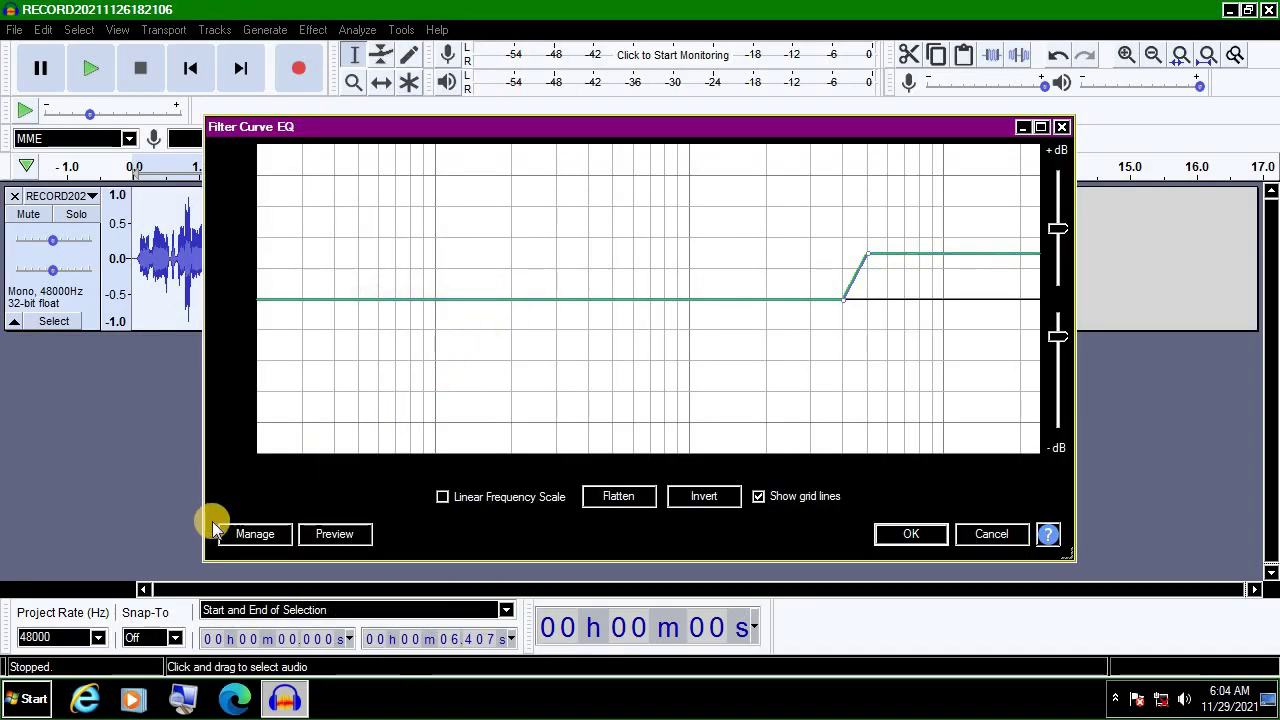
left_click(262, 532)
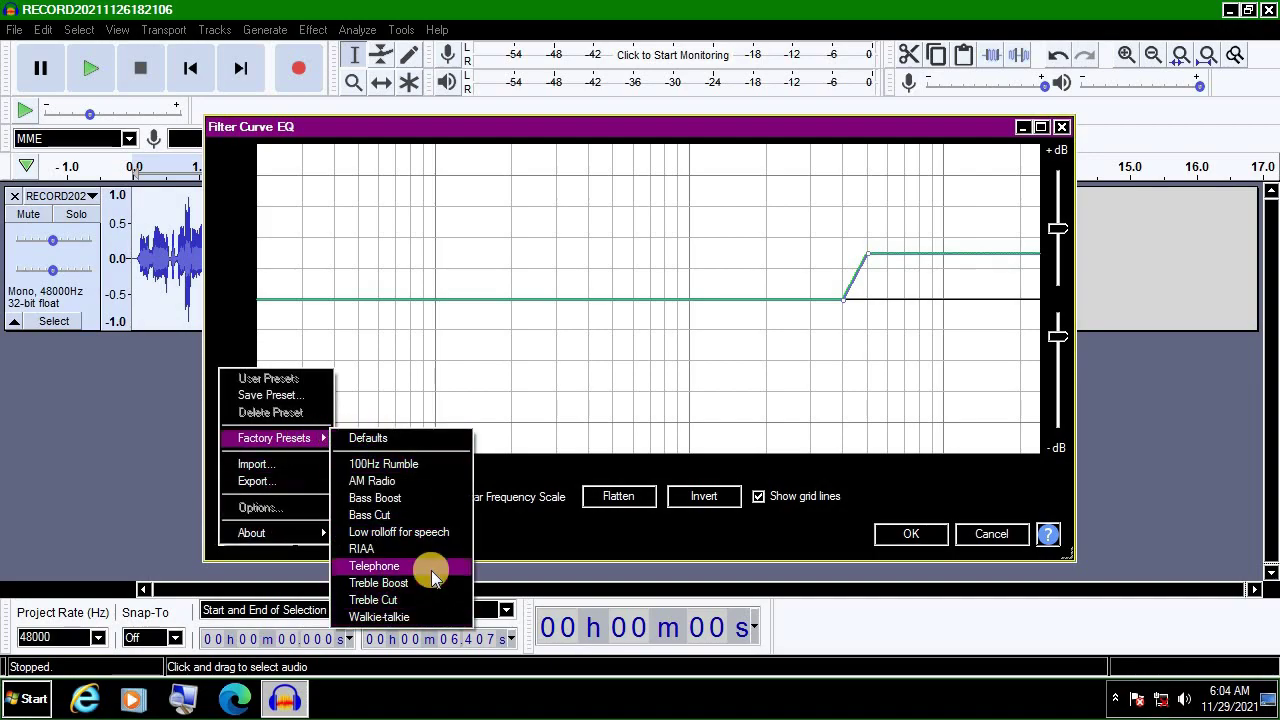
left_click(435, 567)
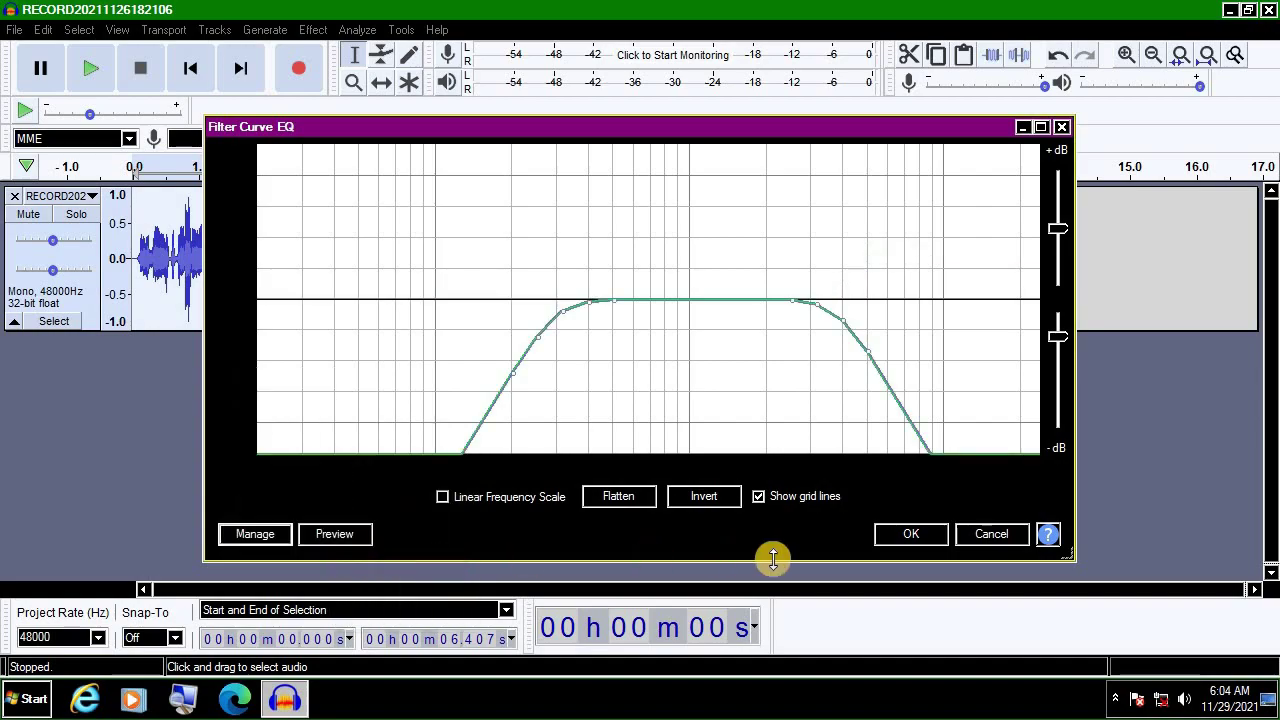
left_click(911, 535)
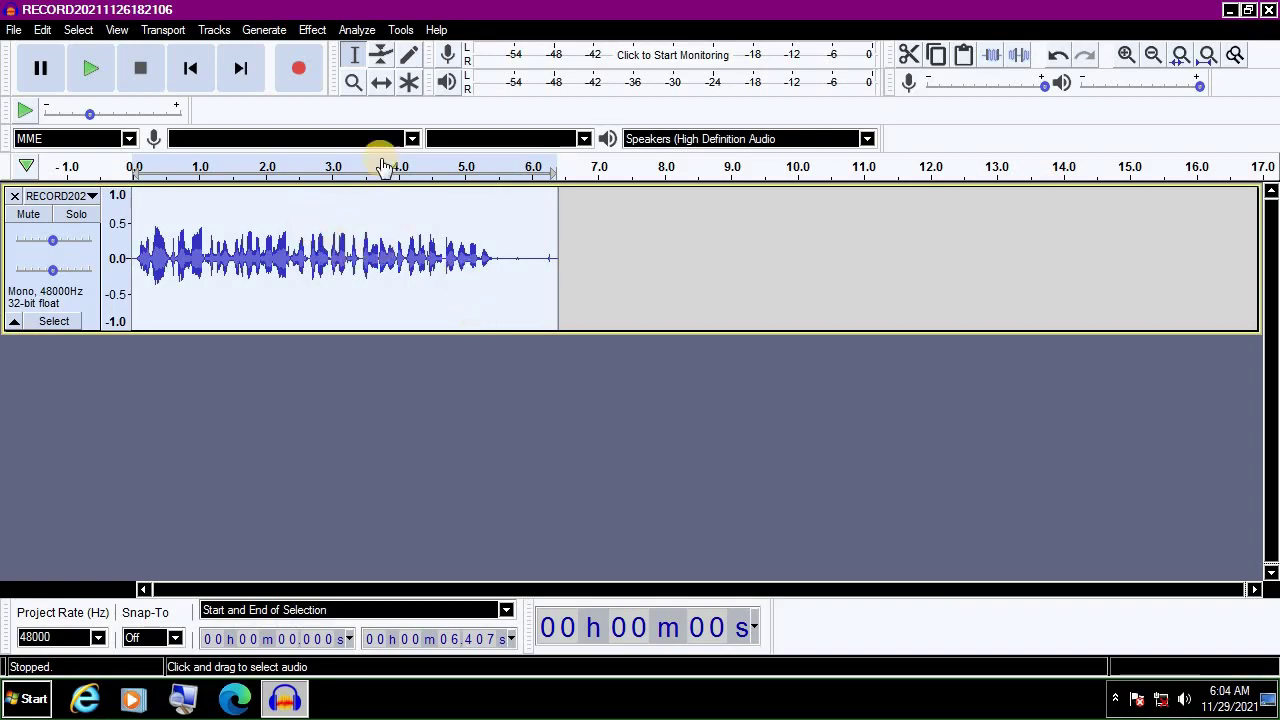
Step: Apply the Bass Boost factory preset of Filter Curve EQ to the selected track once more
left_click(310, 28)
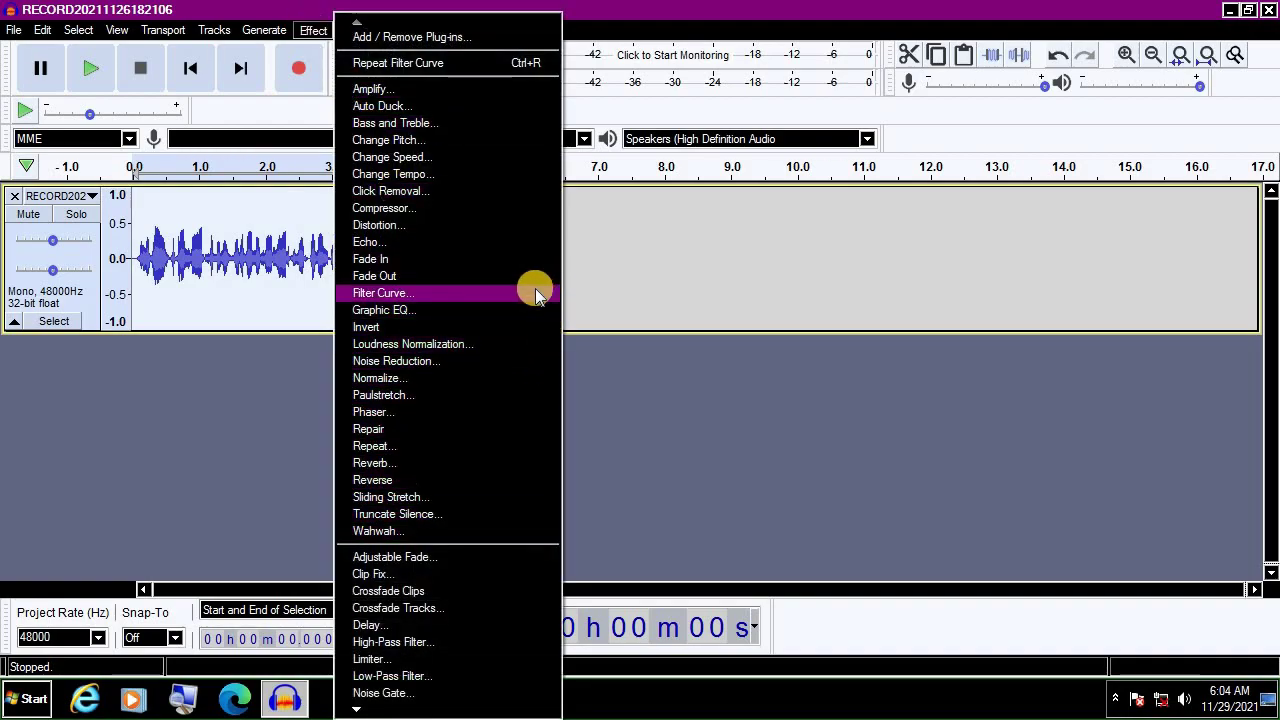
left_click(506, 291)
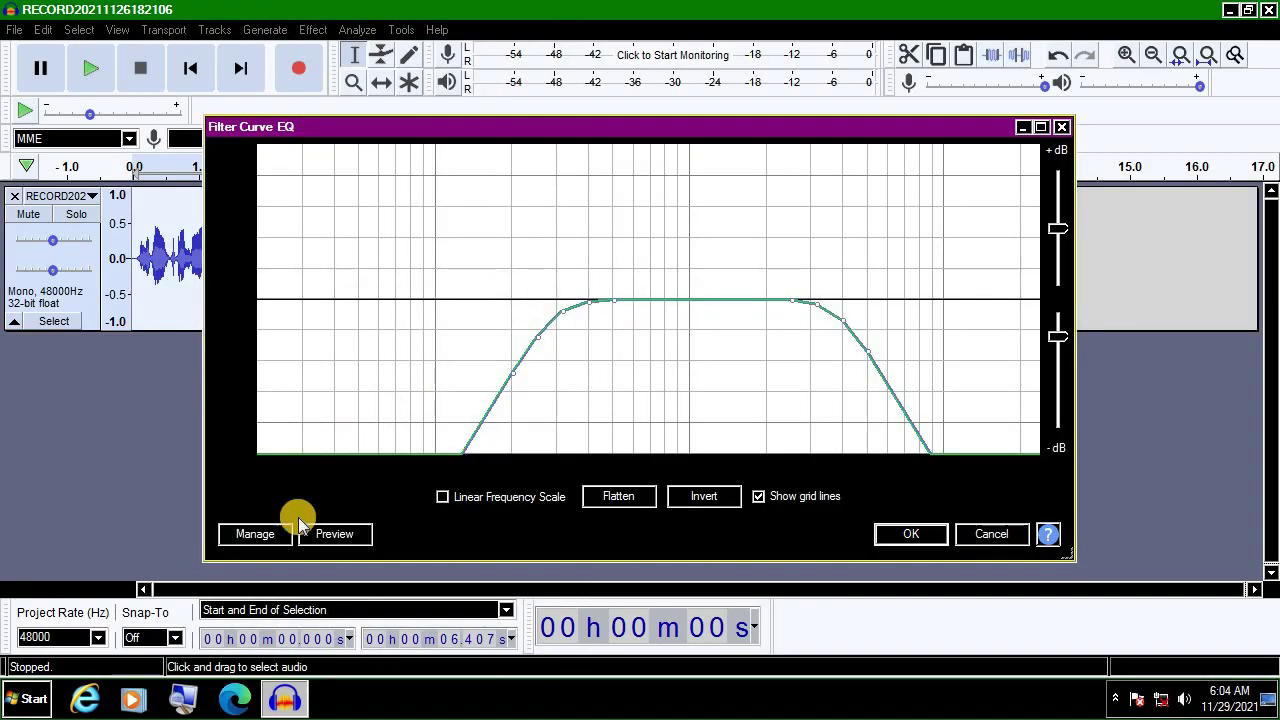
left_click(262, 534)
mouse_move(320, 437)
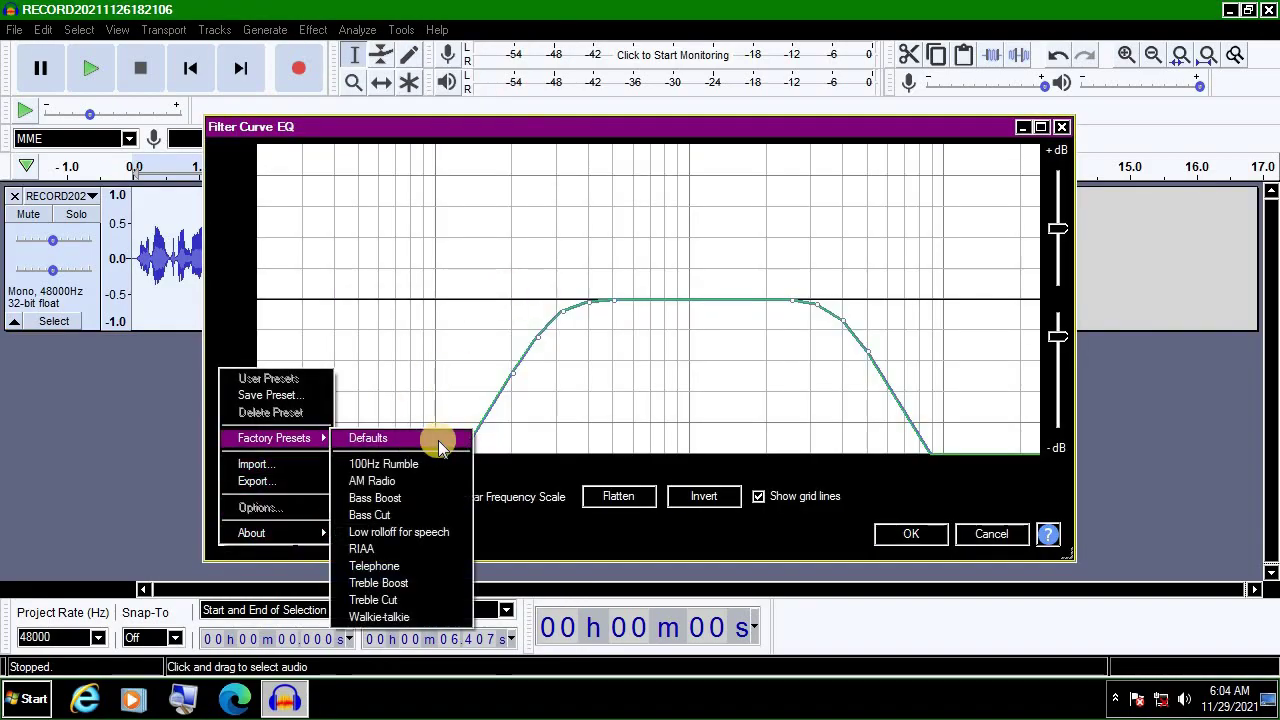
left_click(436, 498)
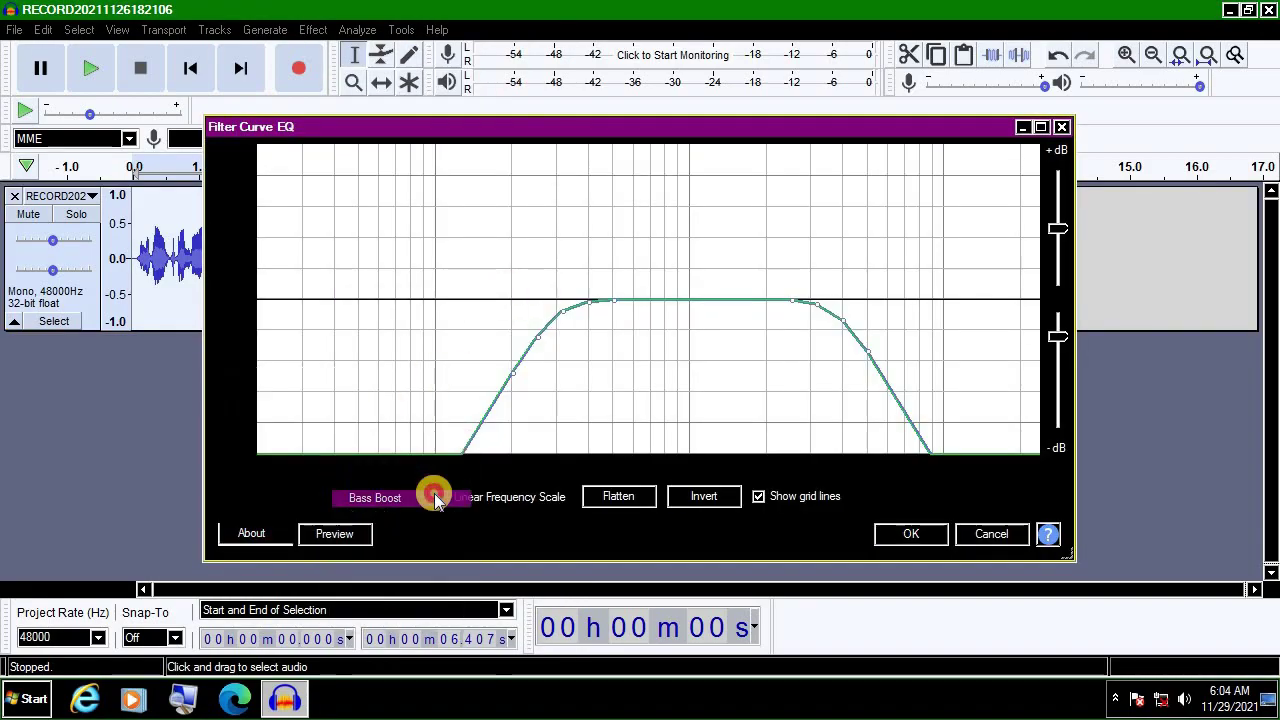
left_click(911, 535)
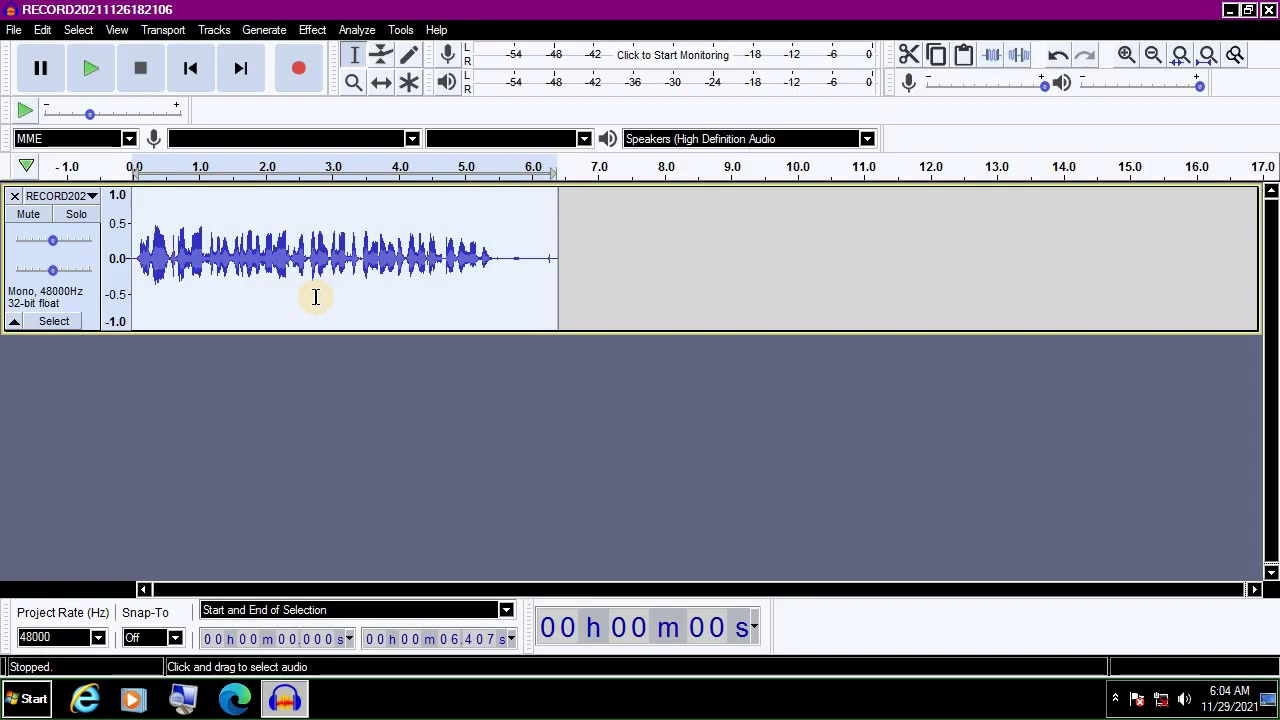
left_click(6, 12)
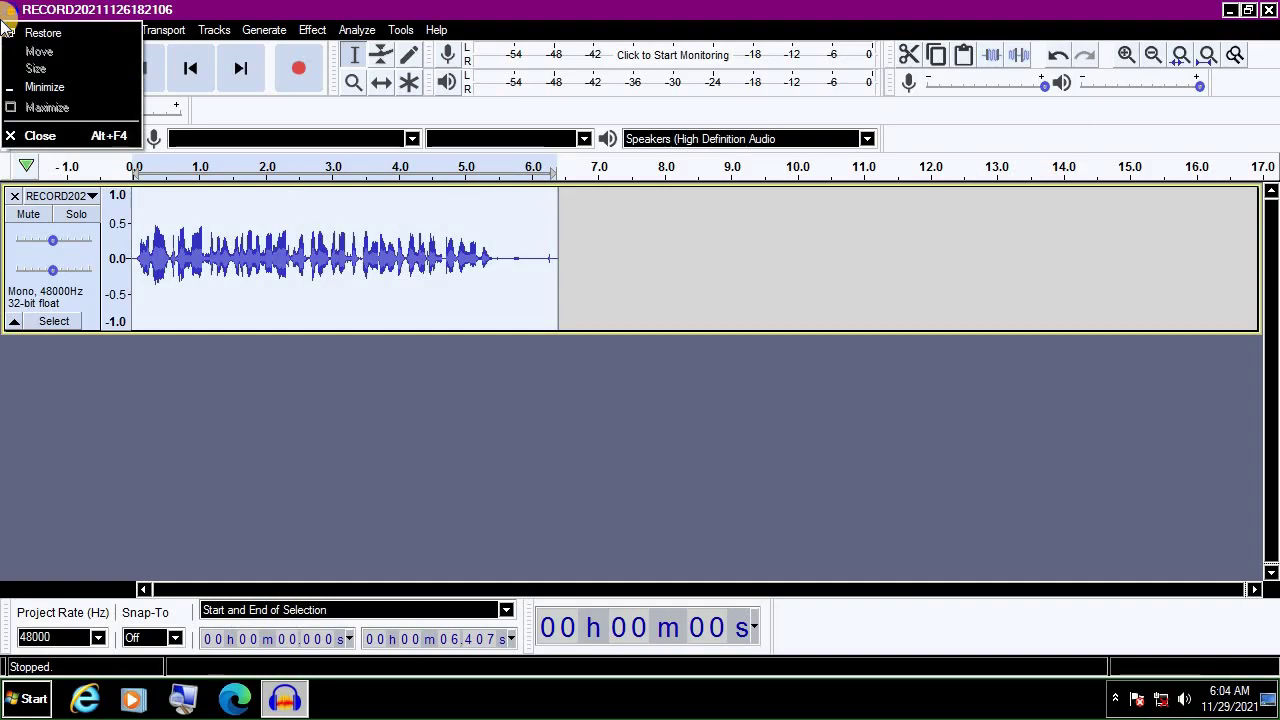
left_click(198, 537)
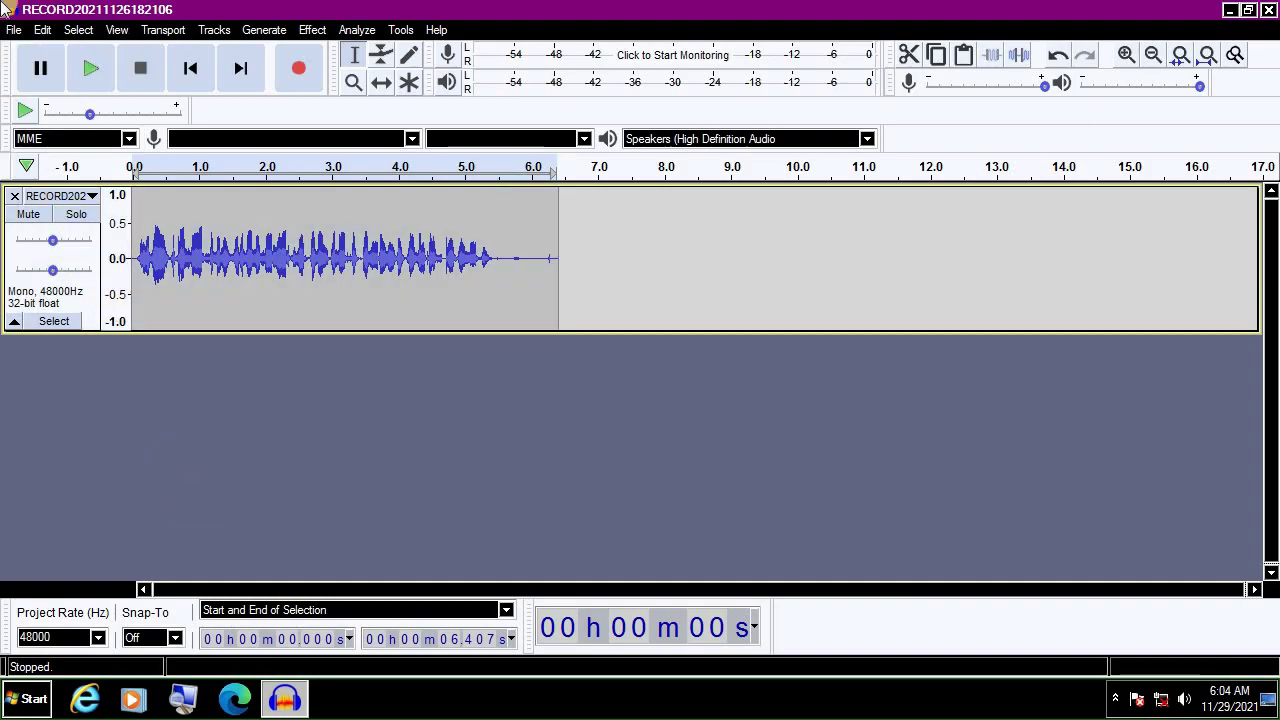
left_click(8, 35)
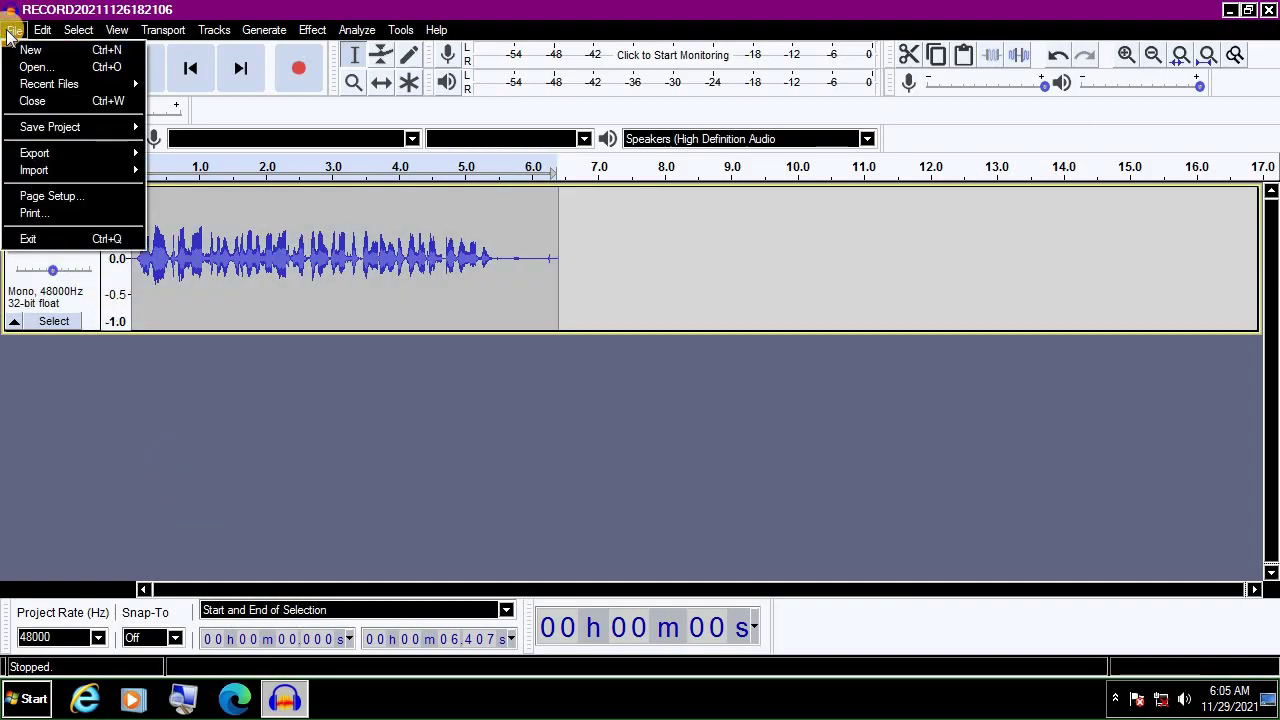
mouse_move(77, 154)
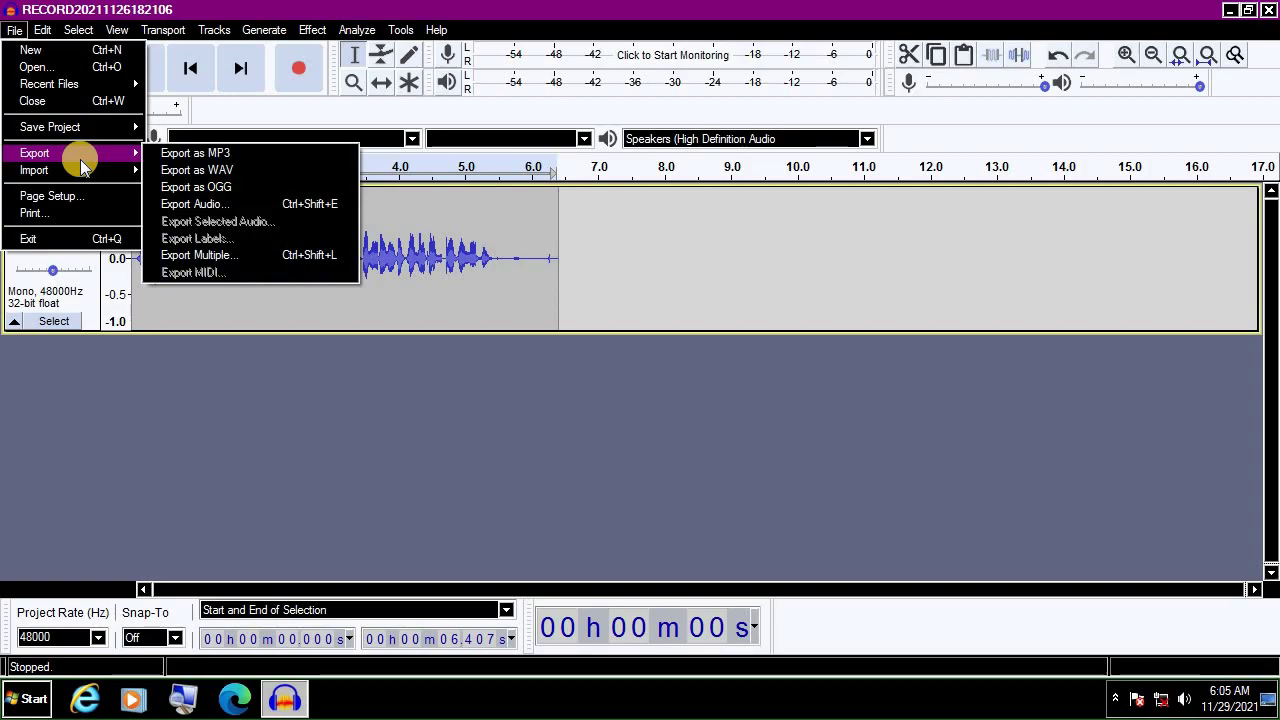
left_click(276, 158)
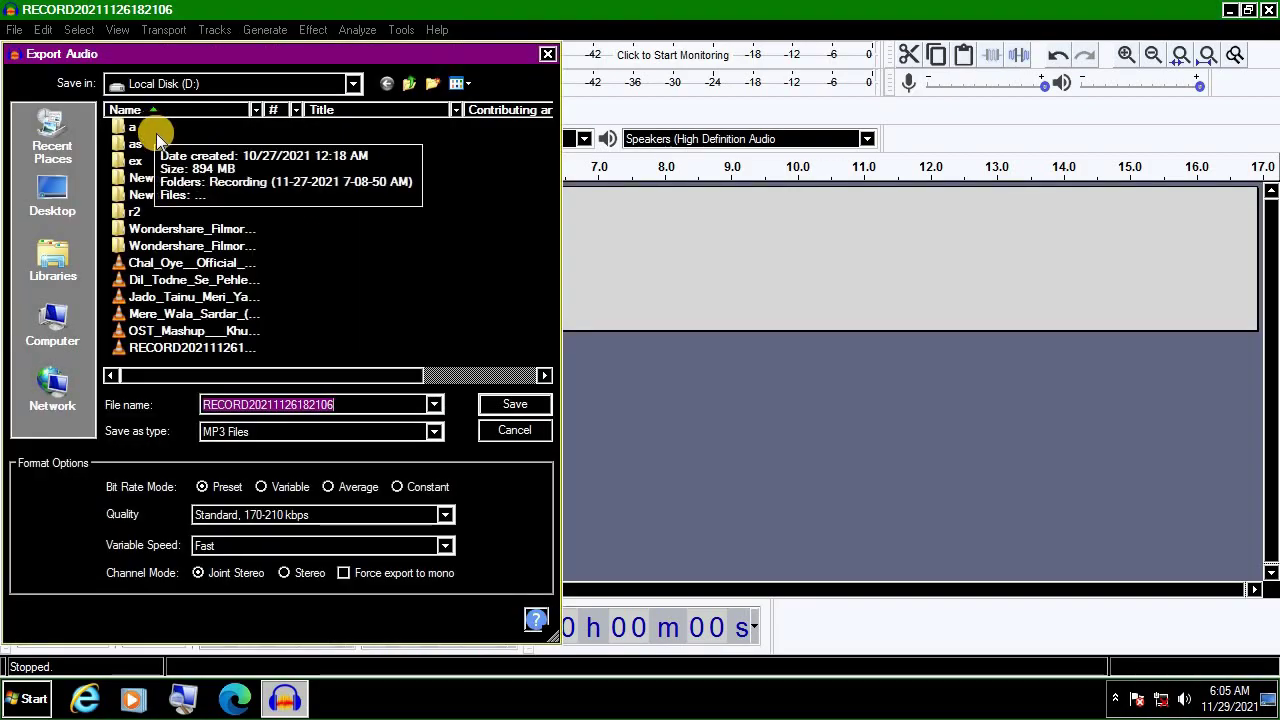
left_click(142, 146)
double_click(142, 146)
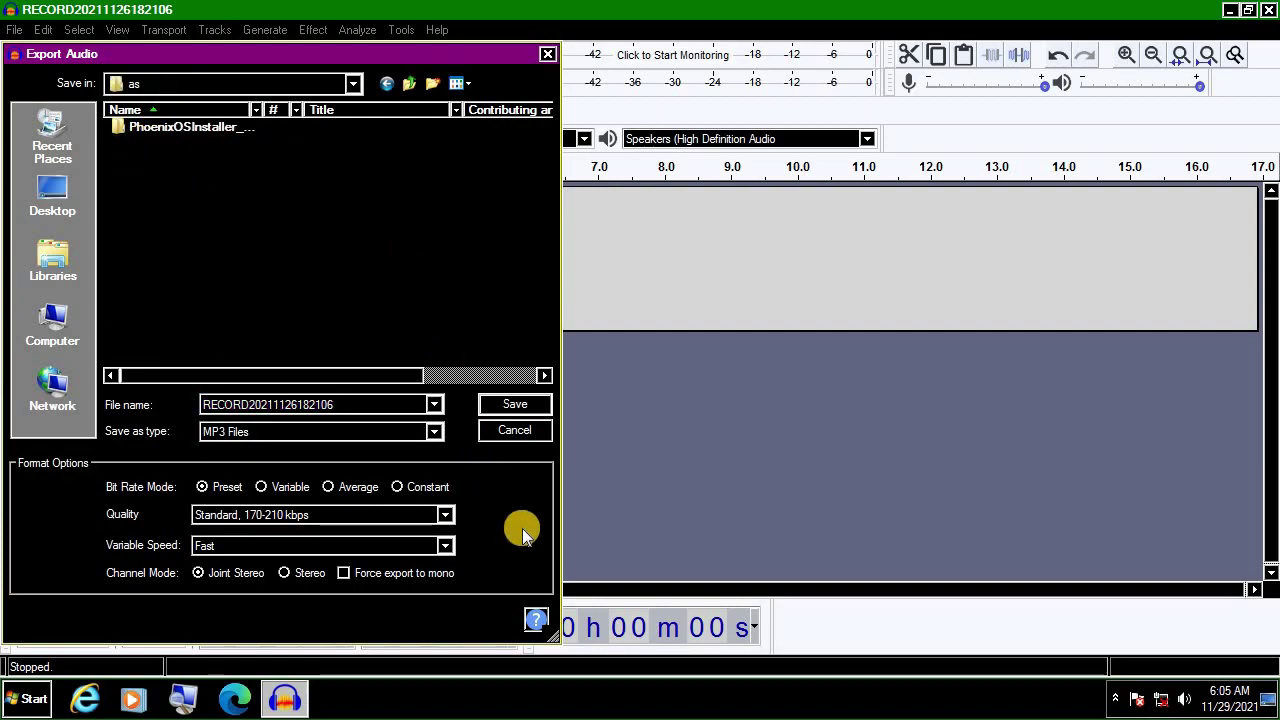
left_click(515, 405)
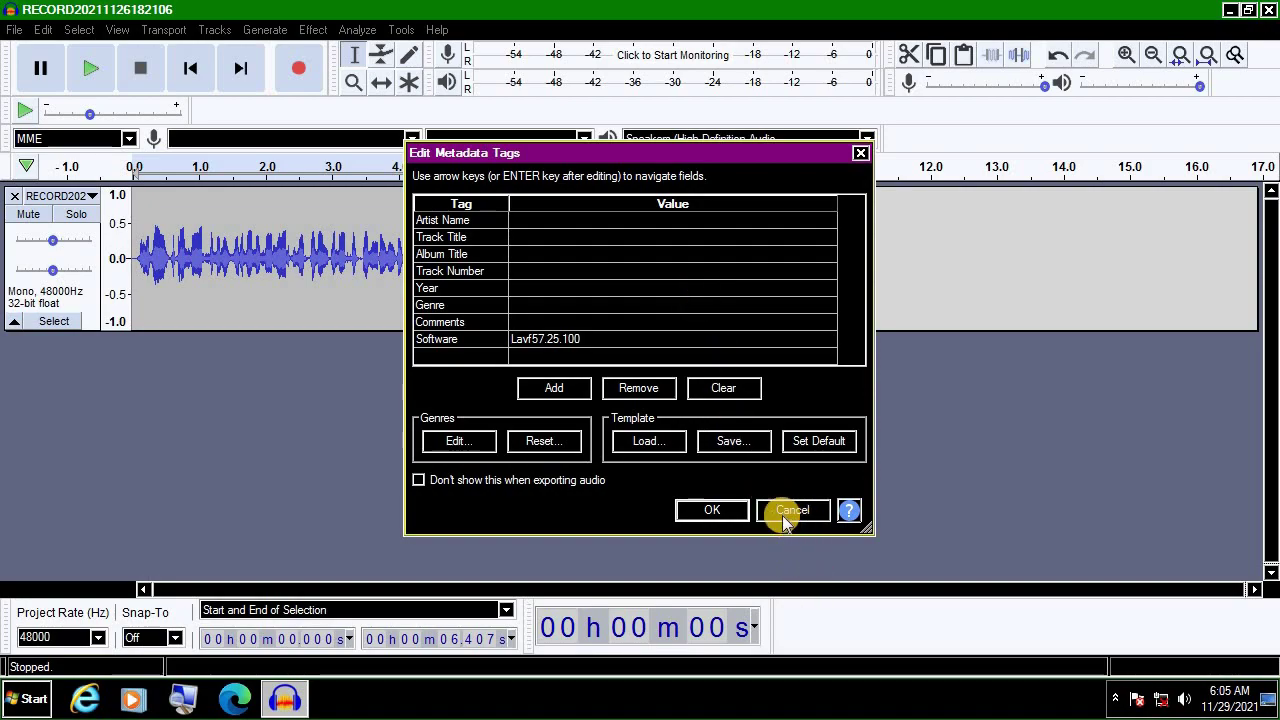
left_click(709, 511)
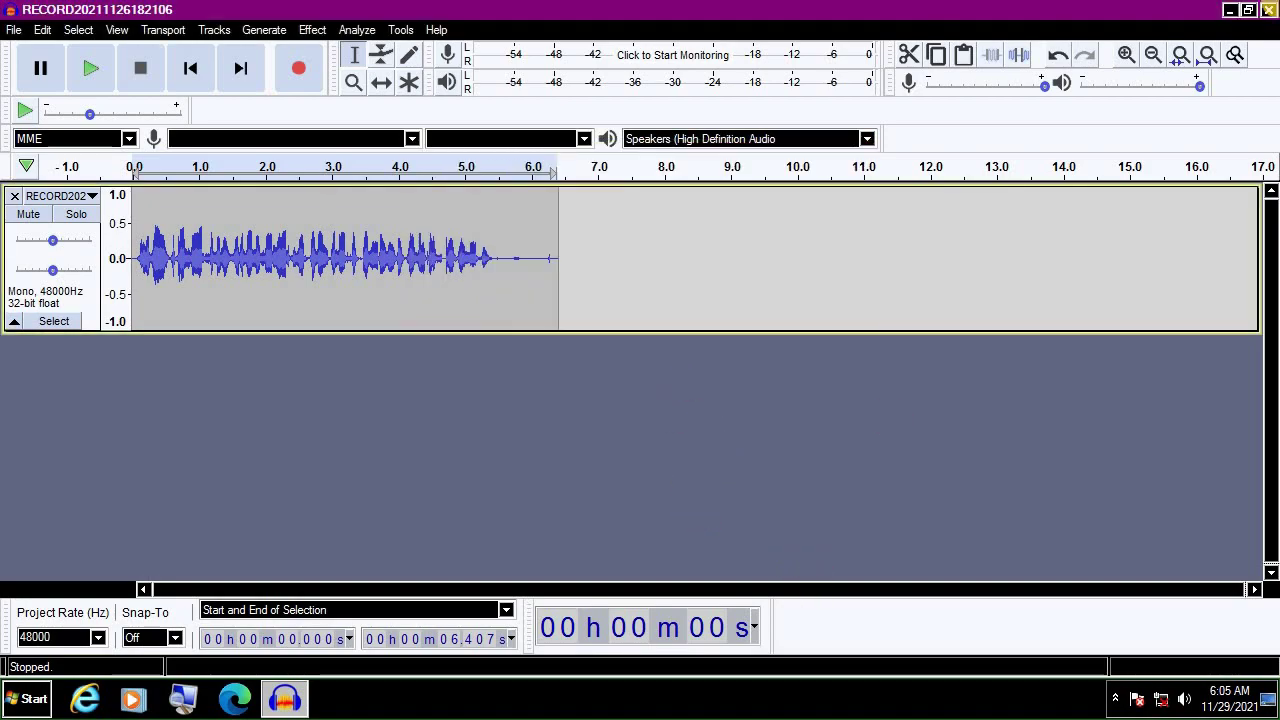
Step: Close the project window without saving the project
left_click(1268, 9)
left_click(700, 345)
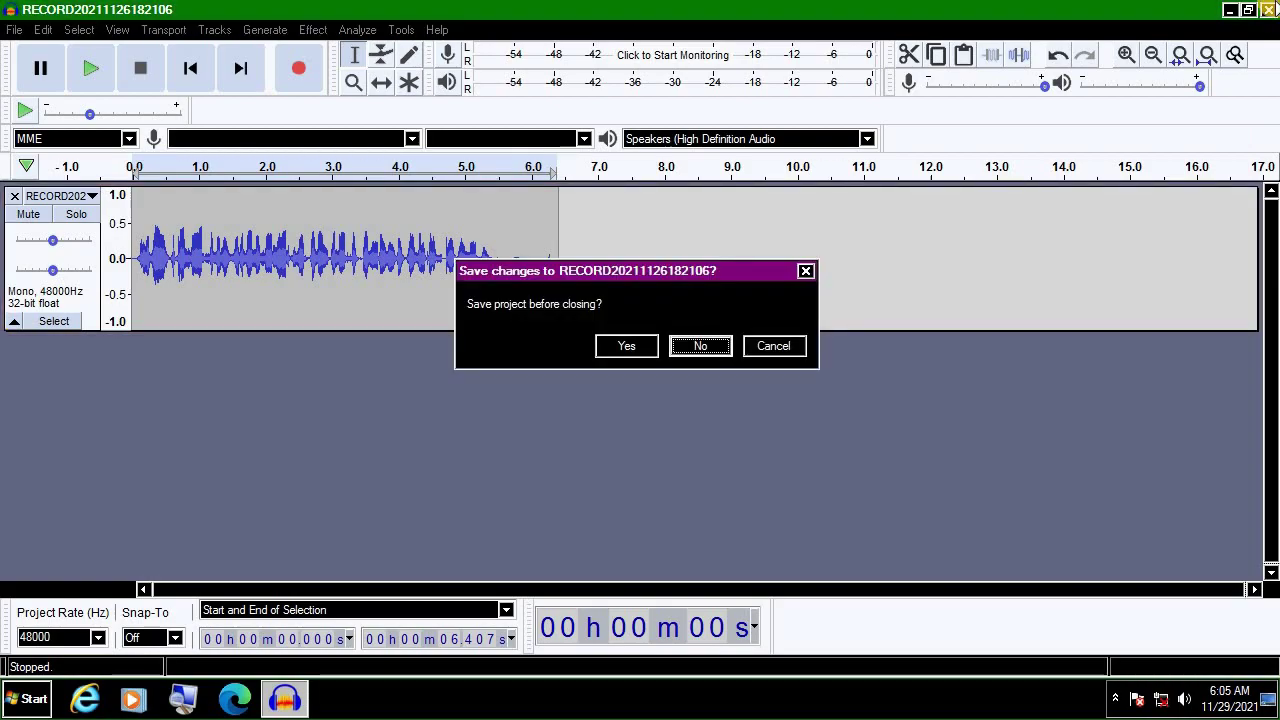